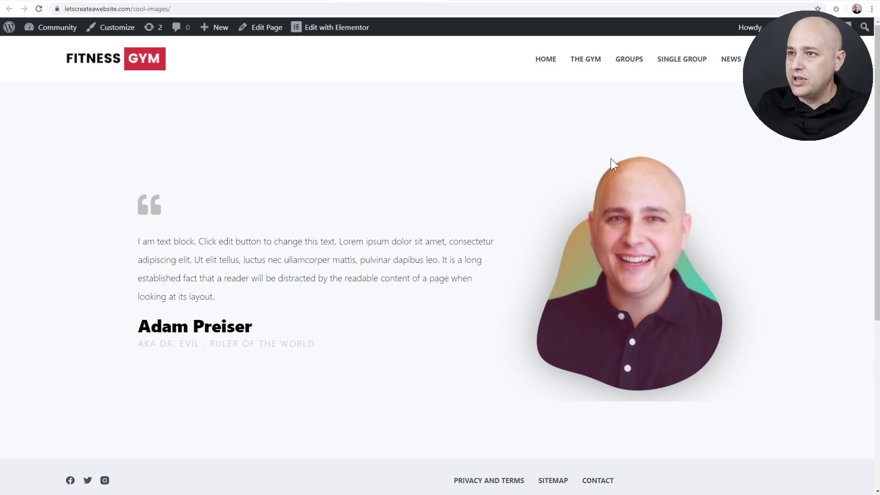
Open Glorify's Start For Free pricing page and highlight the Magic BG Remover feature.
{"action": "left_click", "coordinate": [494, 0]}
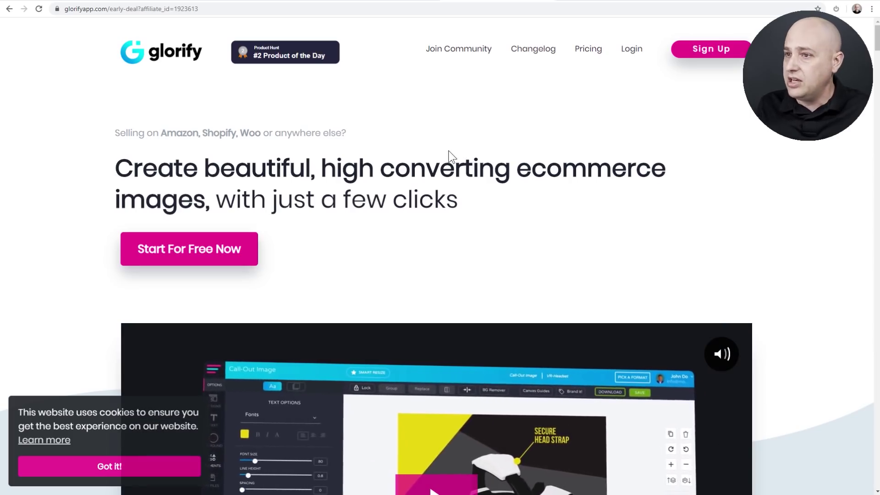
{"action": "left_click", "coordinate": [189, 248]}
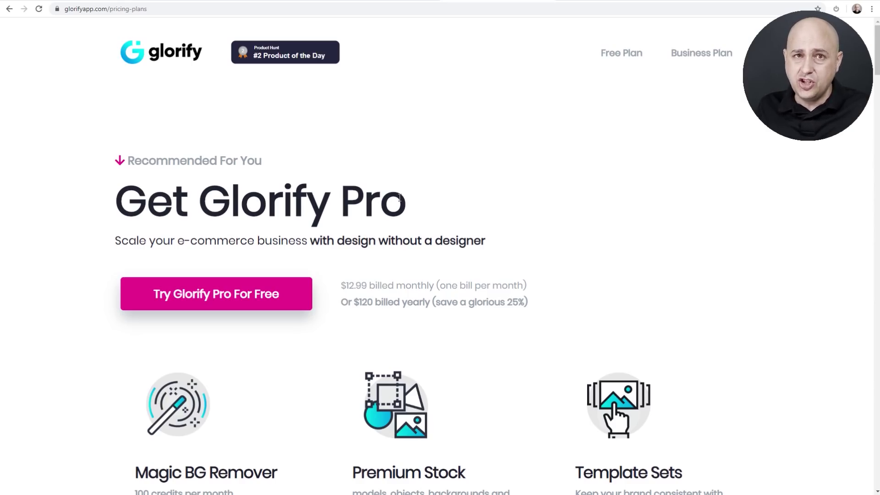
{"action": "scroll", "coordinate": [400, 197], "scroll_direction": "down", "scroll_amount": 6}
{"action": "scroll", "coordinate": [399, 197], "scroll_direction": "up", "scroll_amount": 6}
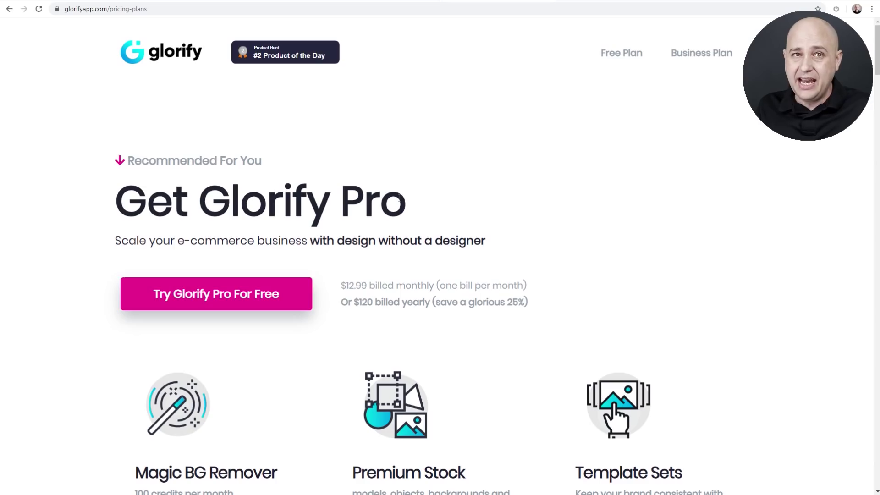
{"action": "scroll", "coordinate": [399, 197], "scroll_direction": "down", "scroll_amount": 5}
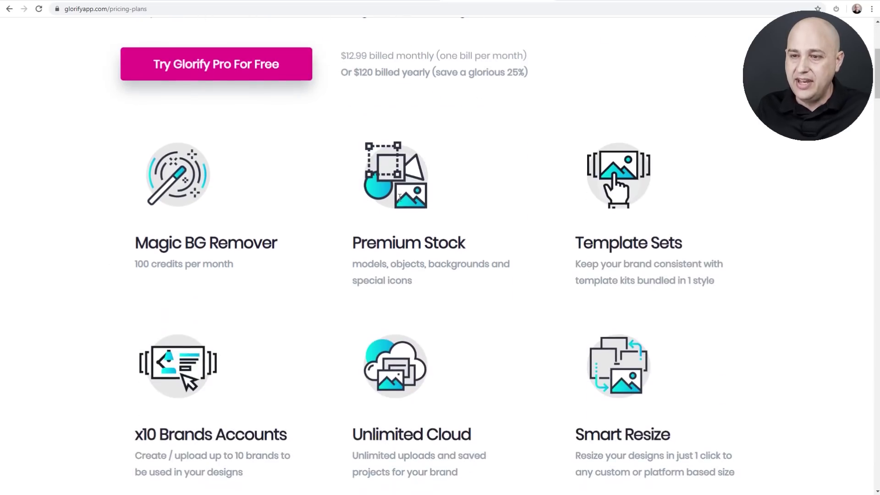
{"action": "left_click_drag", "start_coordinate": [138, 242], "coordinate": [290, 243]}
{"action": "left_click", "coordinate": [379, 3]}
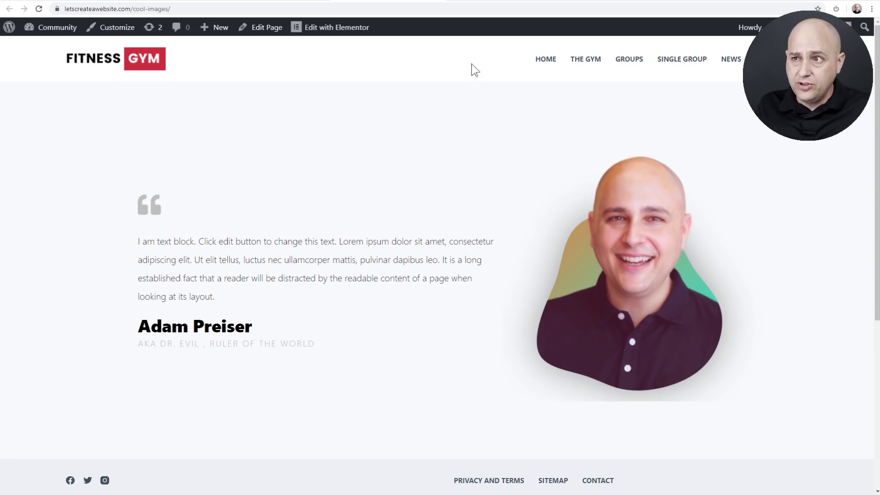
{"action": "left_click", "coordinate": [488, 4]}
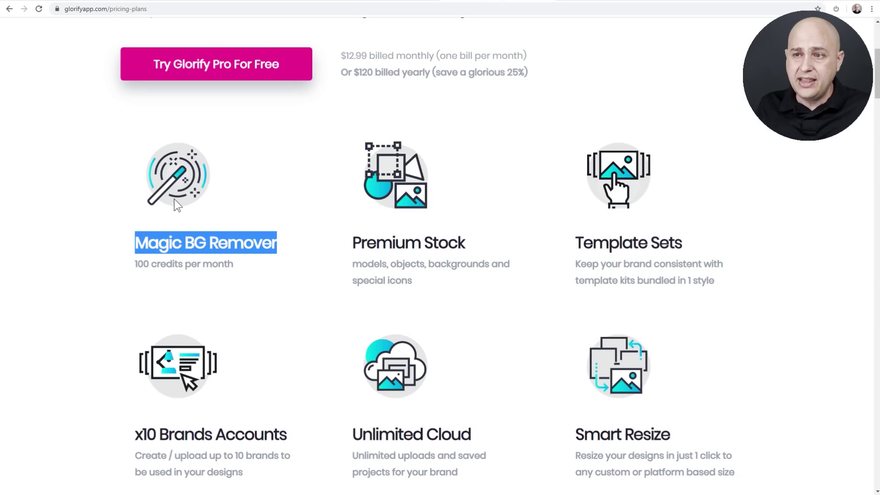
Visit remove.bg from the free background removal results, then return to Glorify pricing.
{"action": "left_click", "coordinate": [600, 2]}
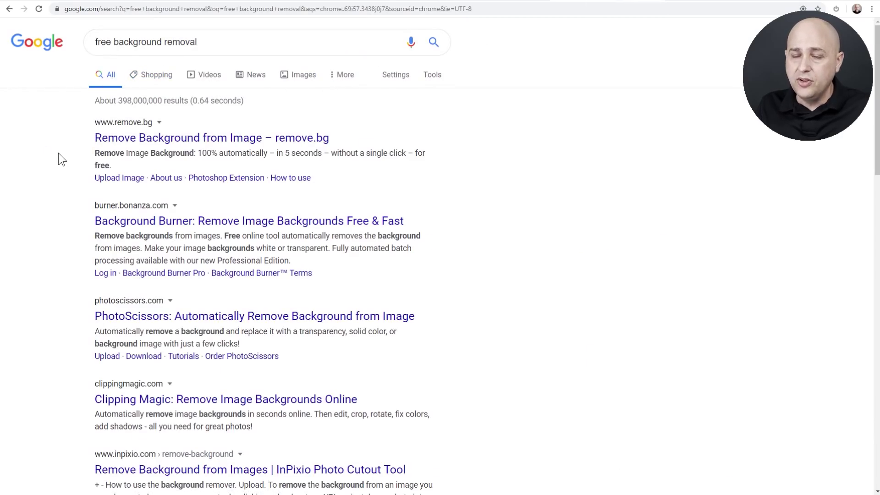
{"action": "left_click", "coordinate": [175, 140]}
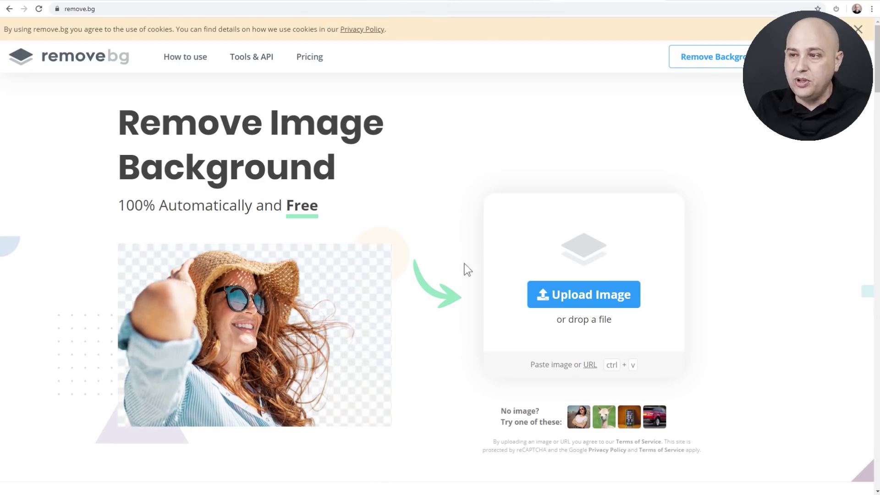
{"action": "left_click", "coordinate": [484, 3]}
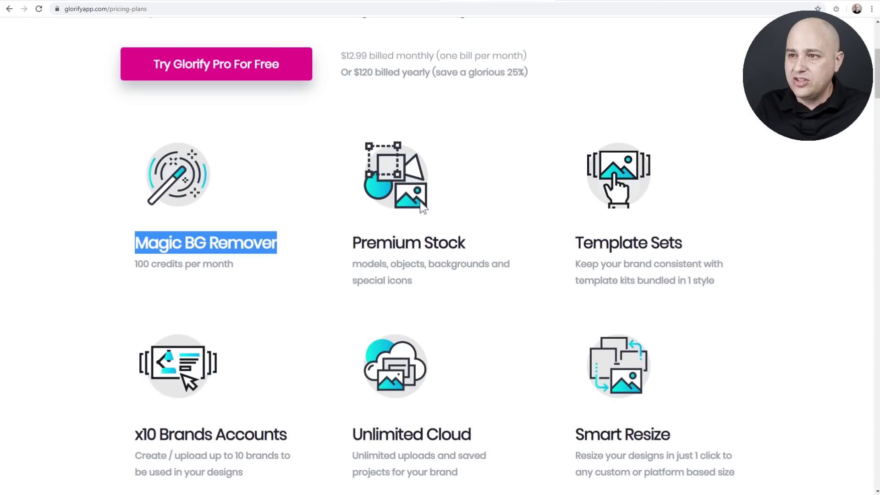
Scroll to the Free, Pro and Business plan cards and highlight the Free Plan heading.
{"action": "left_click", "coordinate": [348, 252]}
{"action": "scroll", "coordinate": [352, 260], "scroll_direction": "down", "scroll_amount": 15}
{"action": "scroll", "coordinate": [353, 266], "scroll_direction": "down", "scroll_amount": 20}
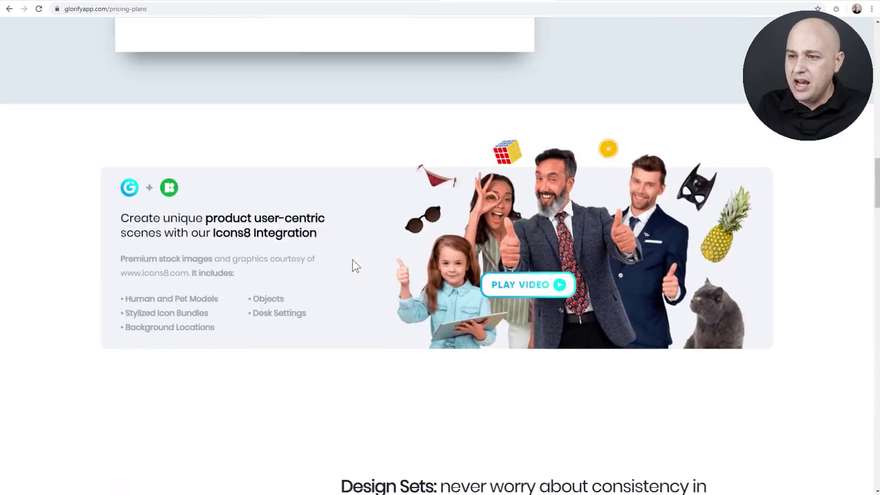
{"action": "scroll", "coordinate": [354, 260], "scroll_direction": "down", "scroll_amount": 8}
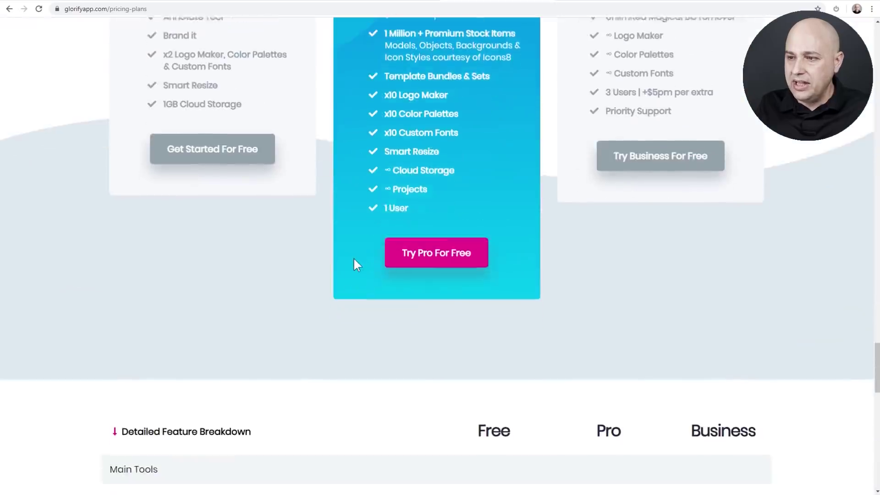
{"action": "scroll", "coordinate": [354, 259], "scroll_direction": "up", "scroll_amount": 5}
{"action": "left_click_drag", "start_coordinate": [174, 130], "coordinate": [245, 128]}
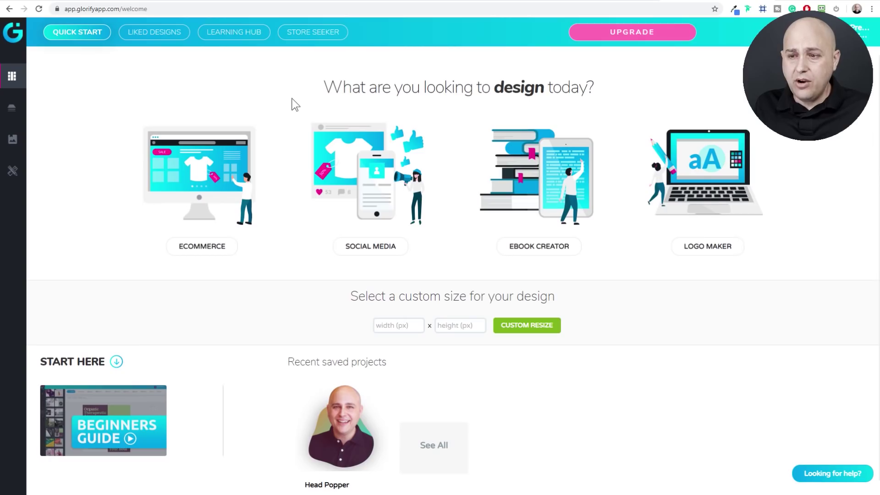
{"action": "scroll", "coordinate": [292, 98], "scroll_direction": "down", "scroll_amount": 1}
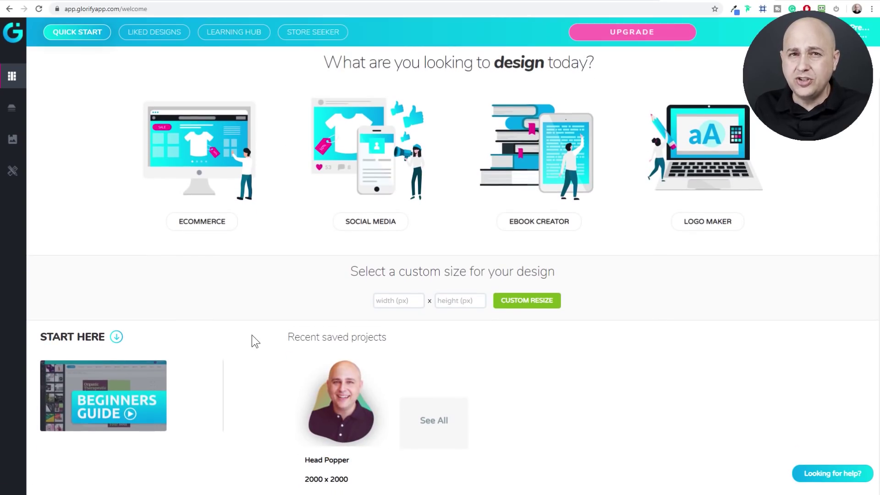
Enter a custom design width of 1000 px on the dashboard, moving on to the height field.
{"action": "scroll", "coordinate": [246, 299], "scroll_direction": "up", "scroll_amount": 1}
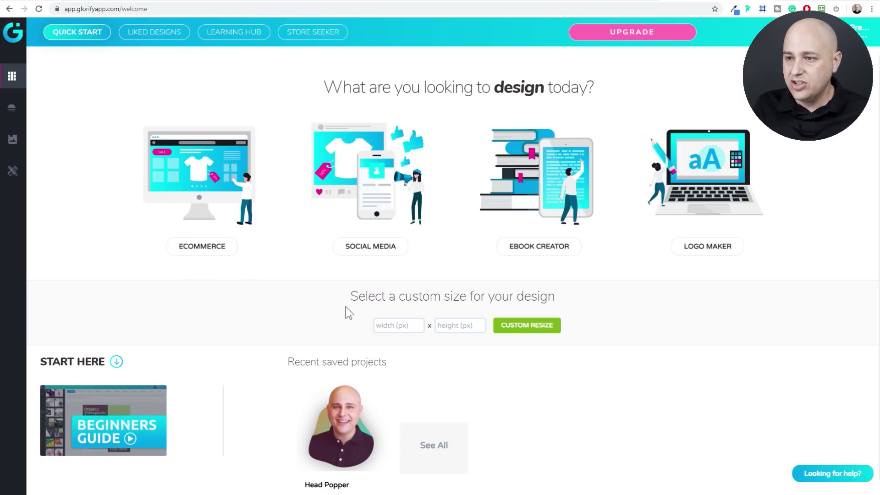
{"action": "left_click_drag", "start_coordinate": [351, 296], "coordinate": [592, 292]}
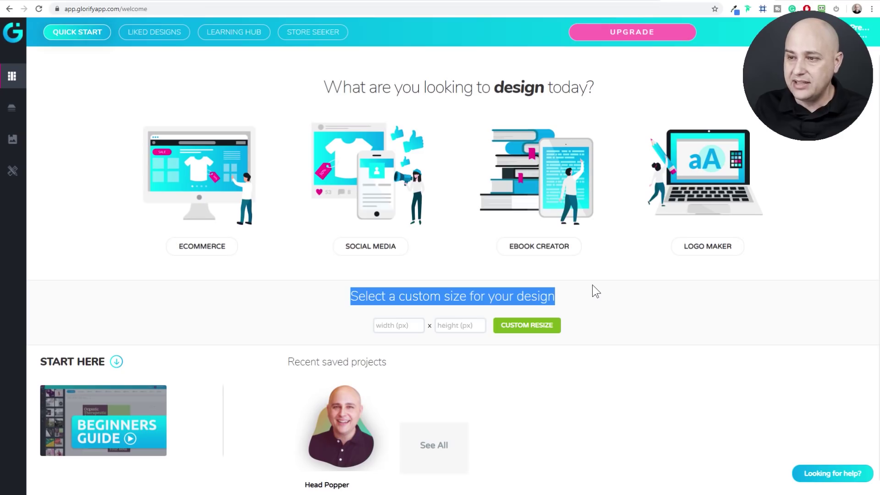
{"action": "left_click", "coordinate": [398, 325]}
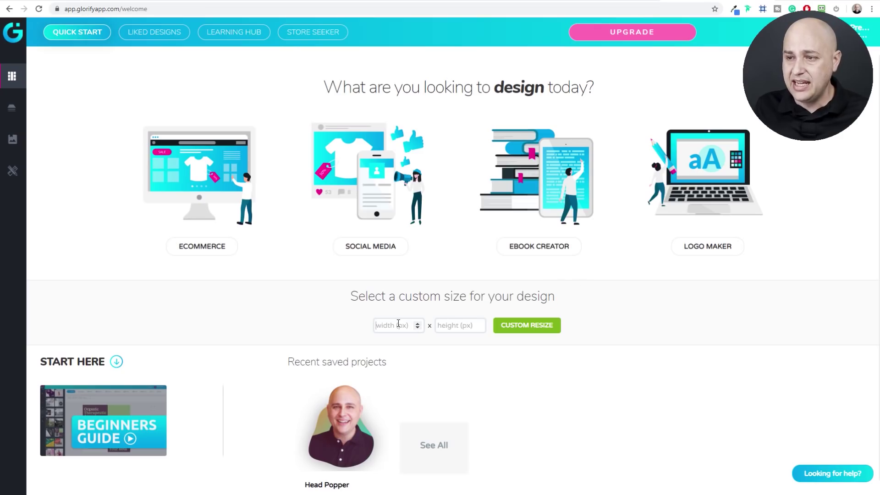
{"action": "type", "text": "1000"}
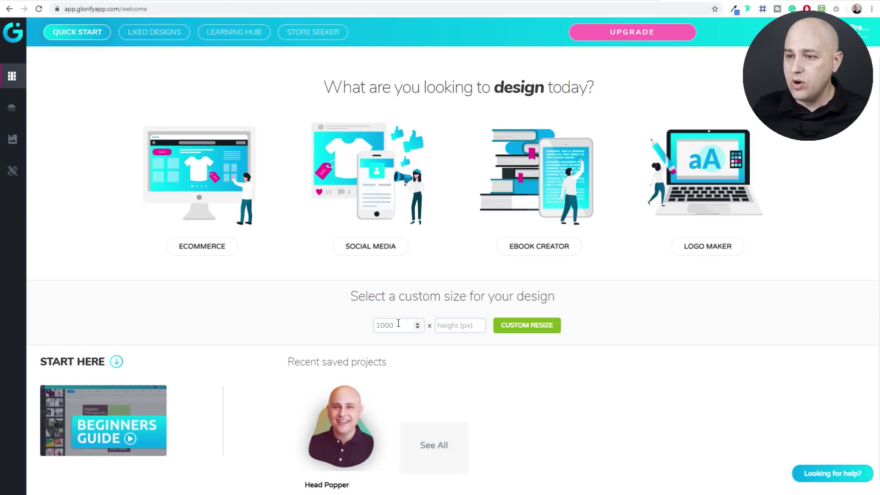
{"action": "key", "text": "Tab"}
Set the height to 1000 and create the blank 1000 x 1000 design.
{"action": "type", "text": "1000"}
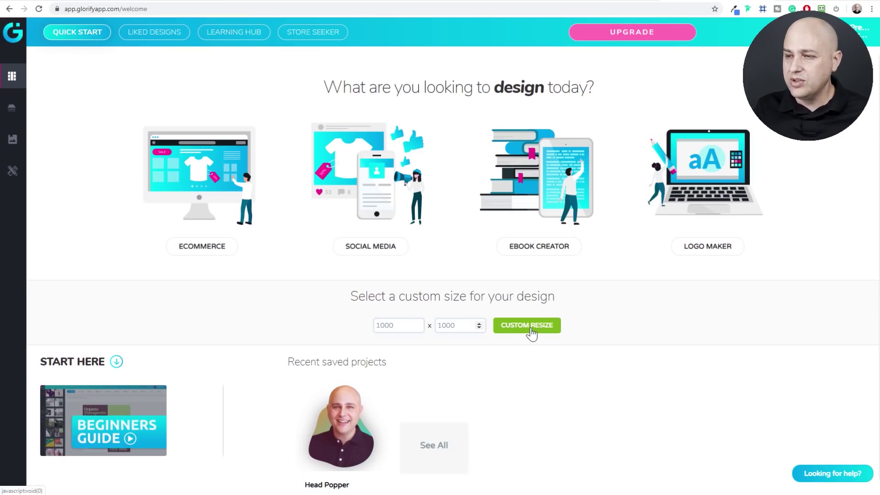
{"action": "left_click", "coordinate": [531, 329]}
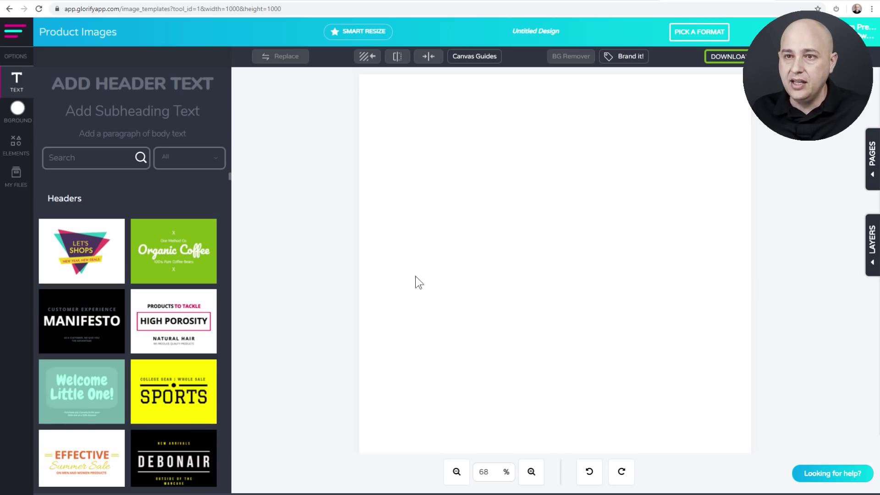
{"action": "left_click", "coordinate": [23, 155]}
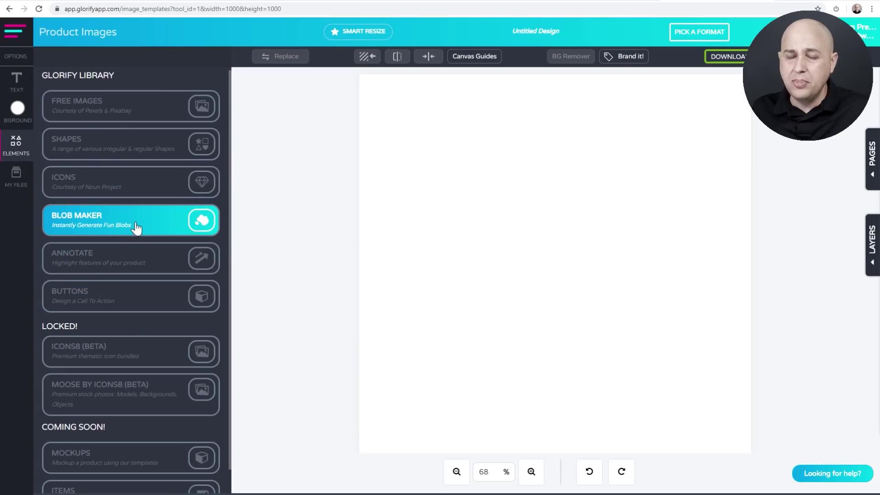
Compare with the Fitness Gym portrait, then browse Shapes and return to the Glorify Library.
{"action": "left_click", "coordinate": [376, 3]}
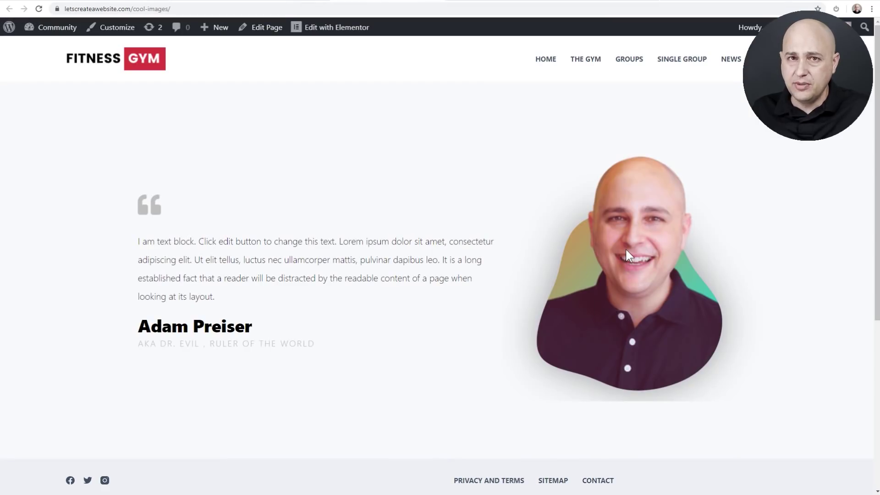
{"action": "left_click", "coordinate": [692, 4]}
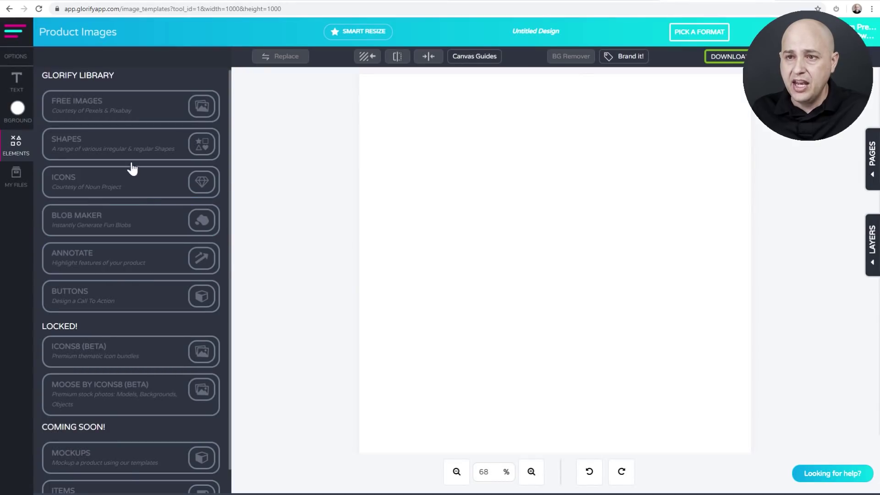
{"action": "left_click", "coordinate": [104, 148]}
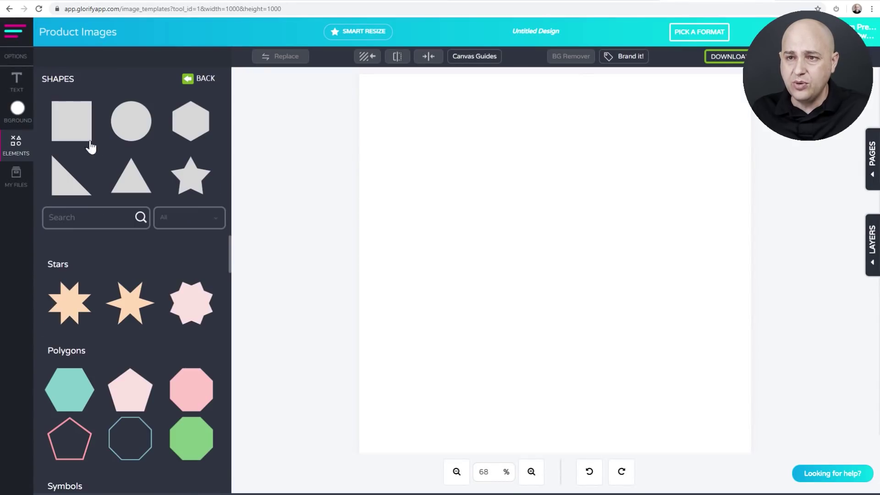
{"action": "scroll", "coordinate": [163, 400], "scroll_direction": "down", "scroll_amount": 5}
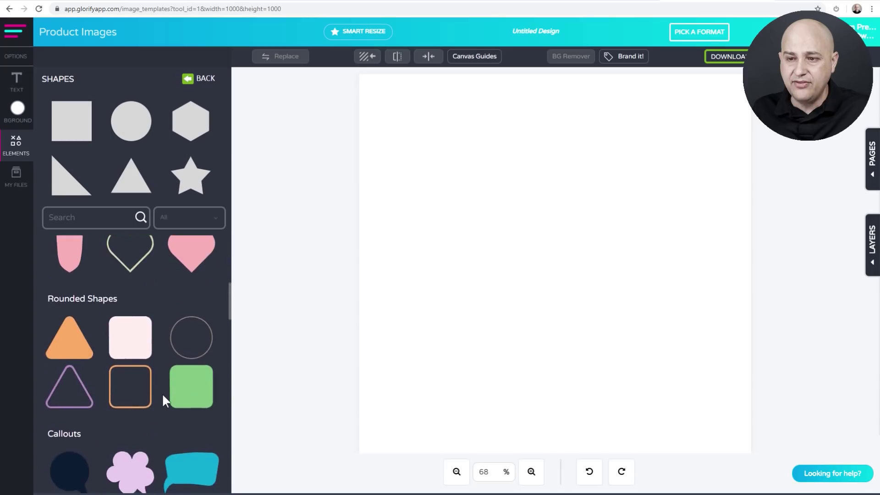
{"action": "scroll", "coordinate": [163, 400], "scroll_direction": "down", "scroll_amount": 5}
{"action": "scroll", "coordinate": [163, 399], "scroll_direction": "up", "scroll_amount": 8}
{"action": "scroll", "coordinate": [164, 397], "scroll_direction": "up", "scroll_amount": 4}
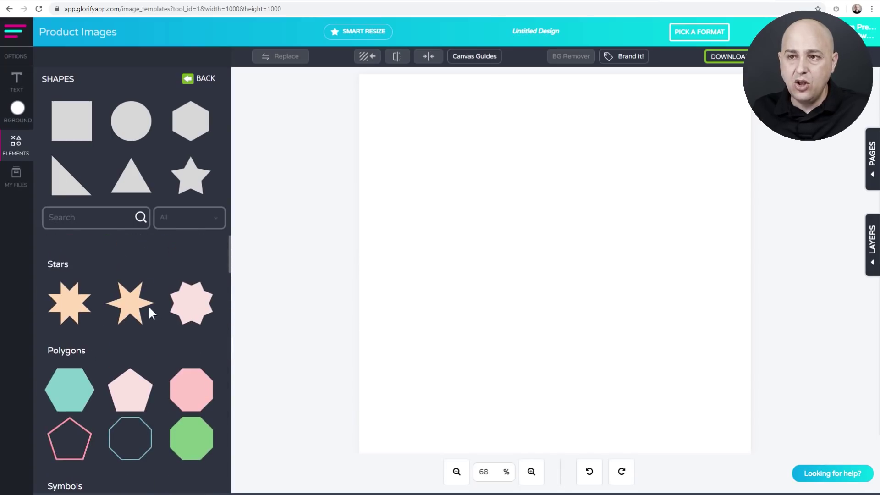
{"action": "left_click", "coordinate": [25, 147]}
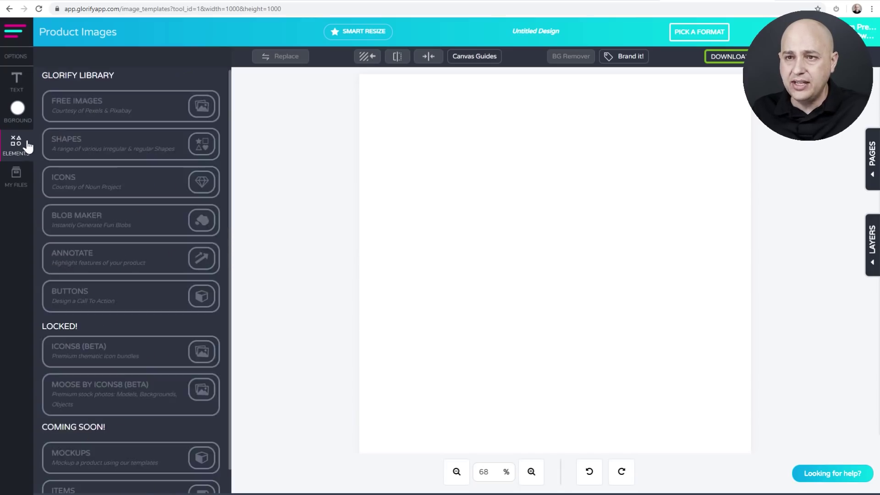
In Blob Maker, raise complexity to 12 and regenerate until a rounder red blob appears.
{"action": "left_click", "coordinate": [110, 222]}
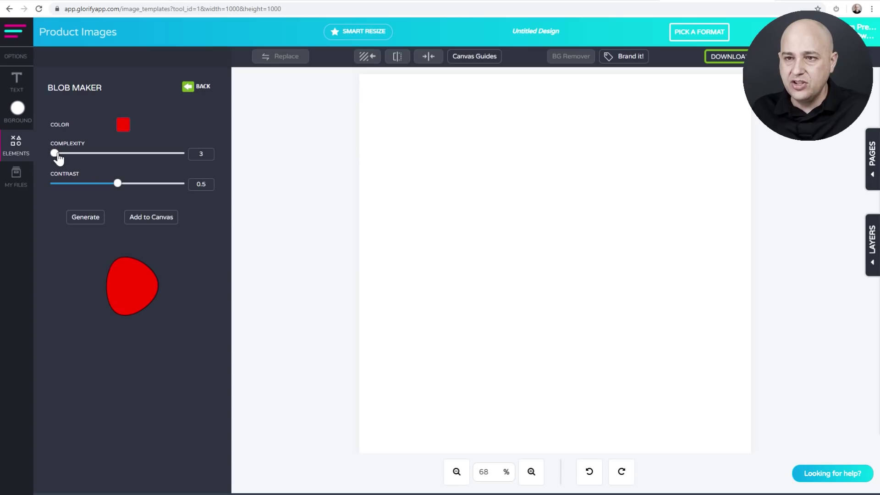
{"action": "left_click_drag", "start_coordinate": [56, 154], "coordinate": [99, 158]}
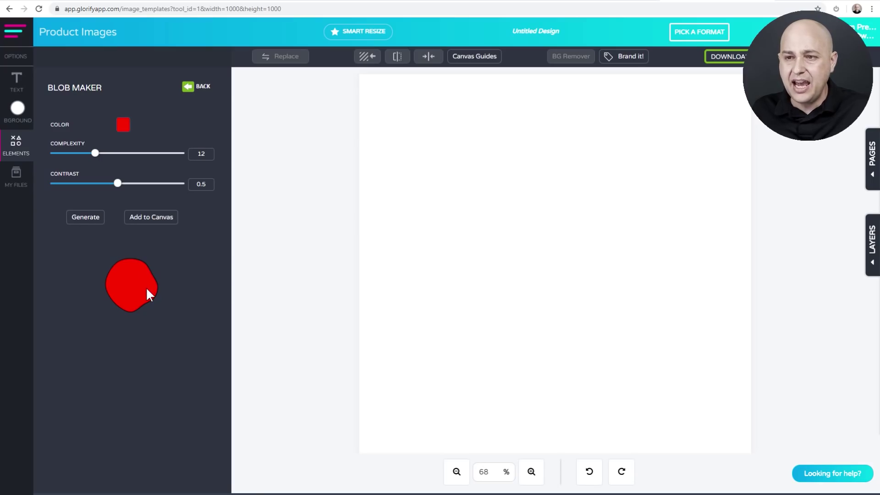
{"action": "left_click", "coordinate": [85, 223]}
{"action": "left_click", "coordinate": [86, 222]}
{"action": "left_click", "coordinate": [86, 223]}
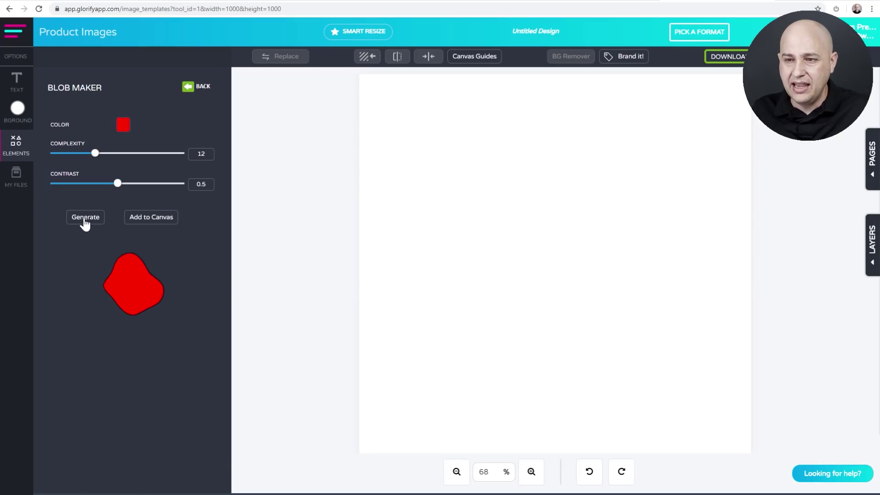
{"action": "left_click", "coordinate": [85, 222]}
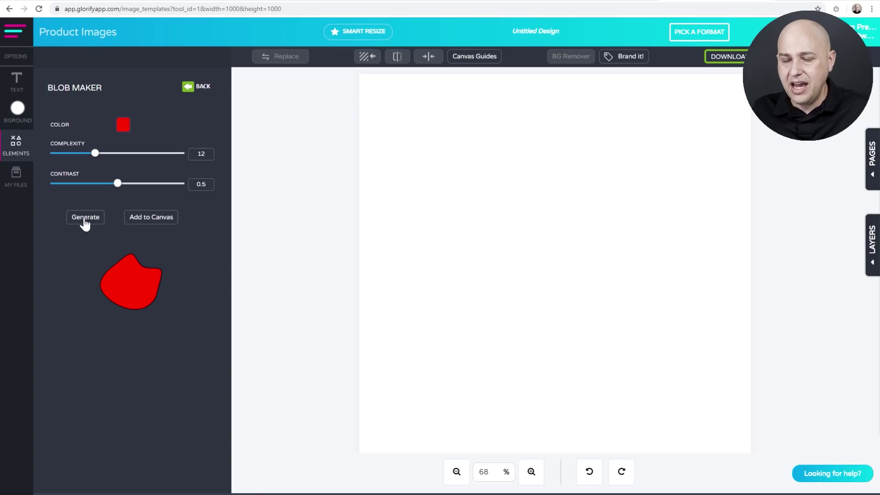
{"action": "left_click", "coordinate": [85, 223]}
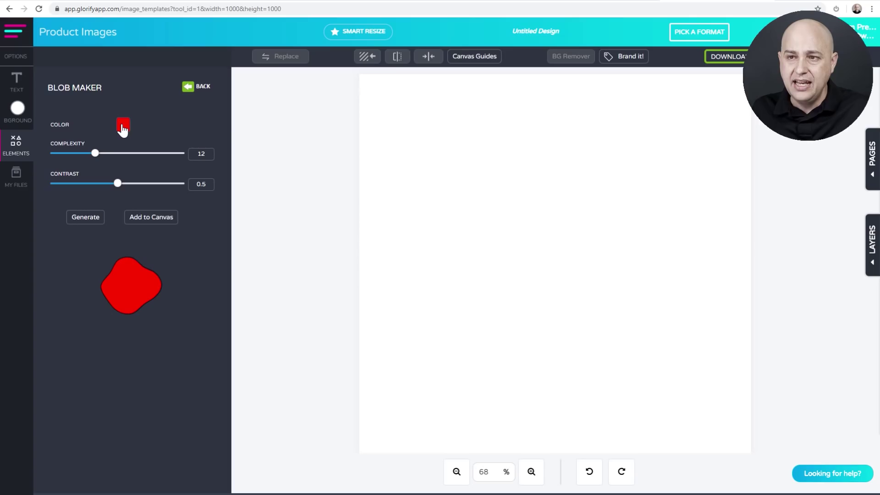
Add the red blob to the canvas, move it, and enlarge it to about 813 x 766 px.
{"action": "left_click", "coordinate": [147, 222]}
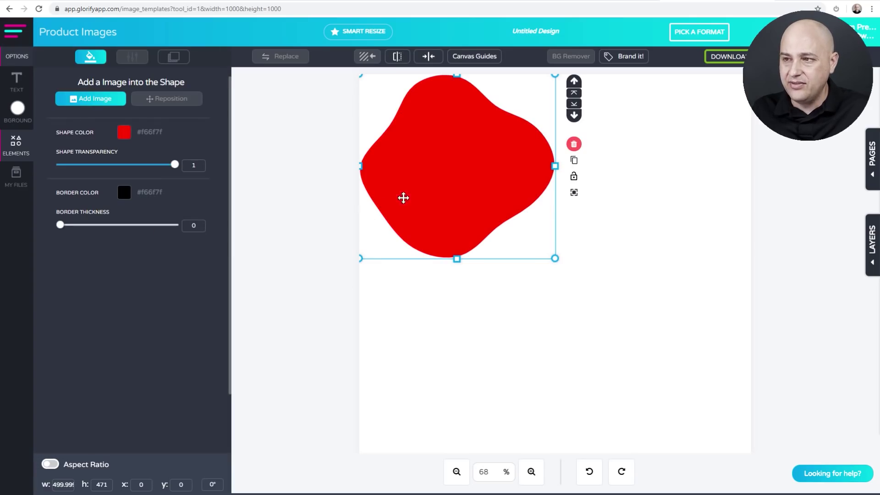
{"action": "left_click_drag", "start_coordinate": [459, 194], "coordinate": [651, 385]}
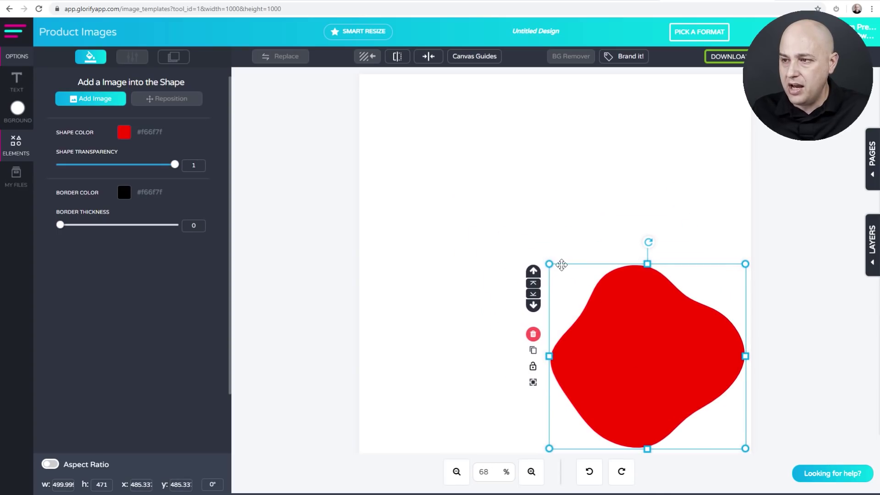
{"action": "left_click_drag", "start_coordinate": [550, 264], "coordinate": [426, 145]}
{"action": "left_click_drag", "start_coordinate": [564, 264], "coordinate": [538, 263]}
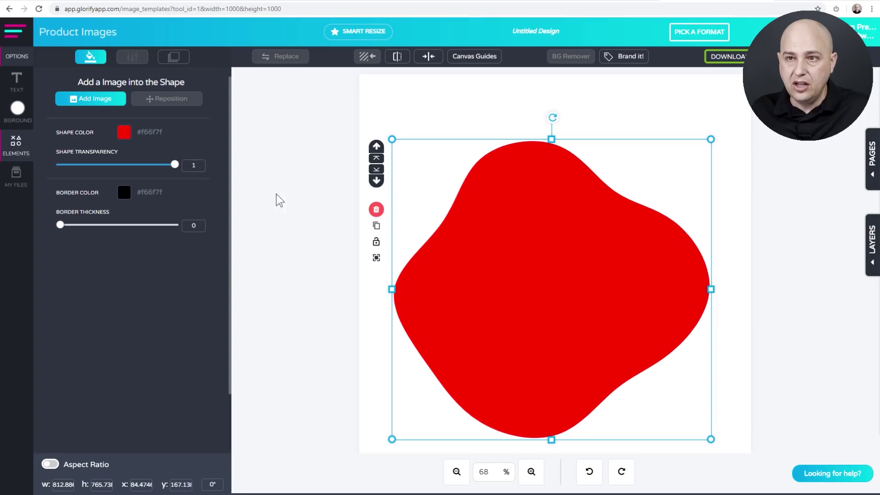
Change the blob fill to a gradient from purple #543a8f to teal #01dae3.
{"action": "left_click", "coordinate": [123, 135]}
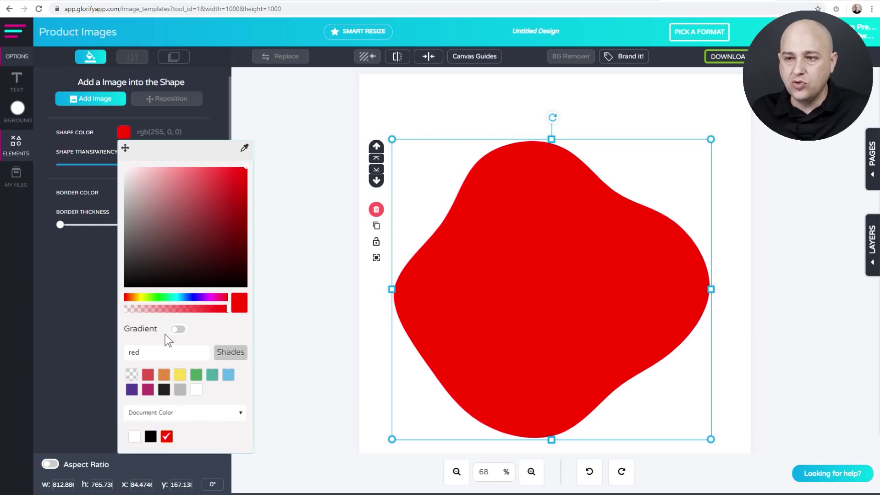
{"action": "left_click", "coordinate": [178, 330]}
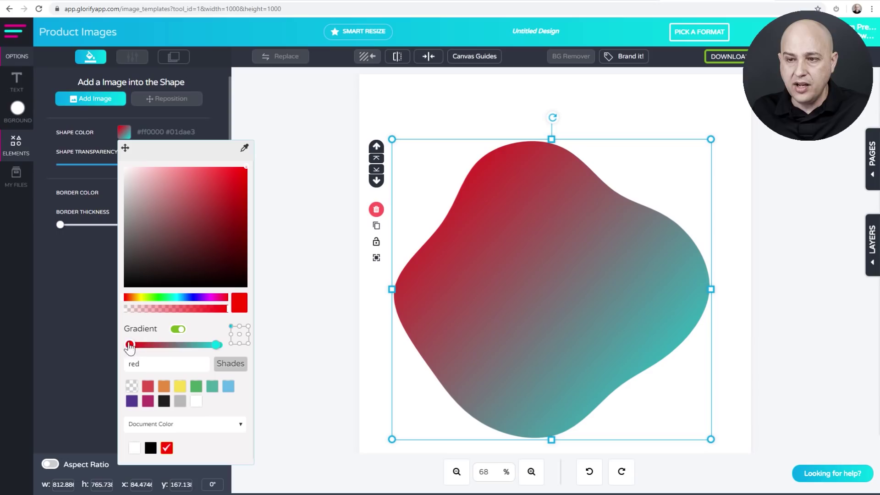
{"action": "left_click", "coordinate": [196, 386]}
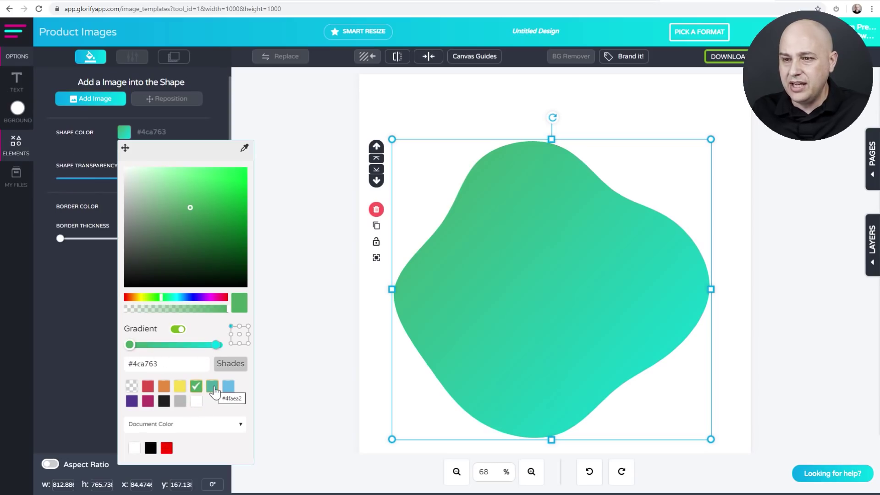
{"action": "left_click", "coordinate": [214, 390]}
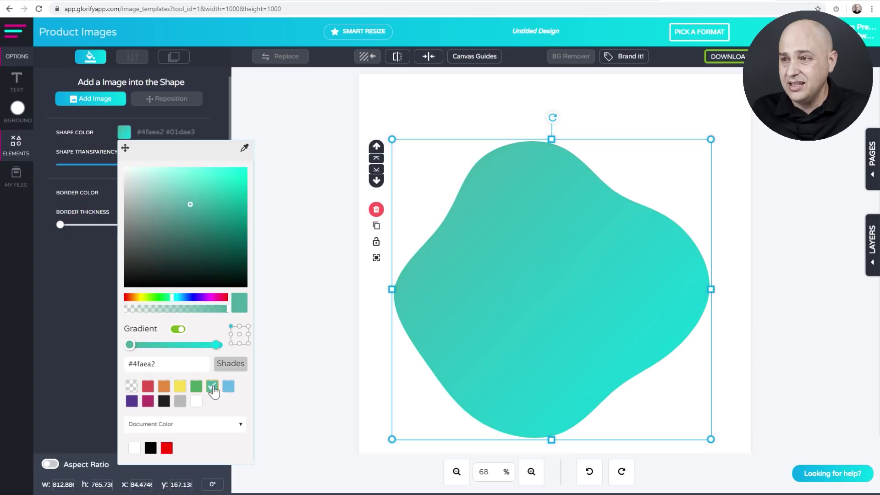
{"action": "left_click", "coordinate": [228, 386]}
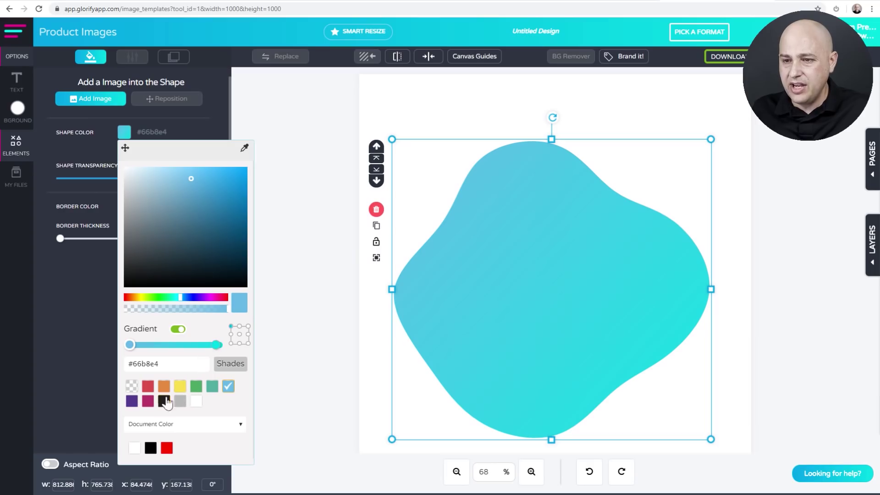
{"action": "left_click", "coordinate": [148, 402]}
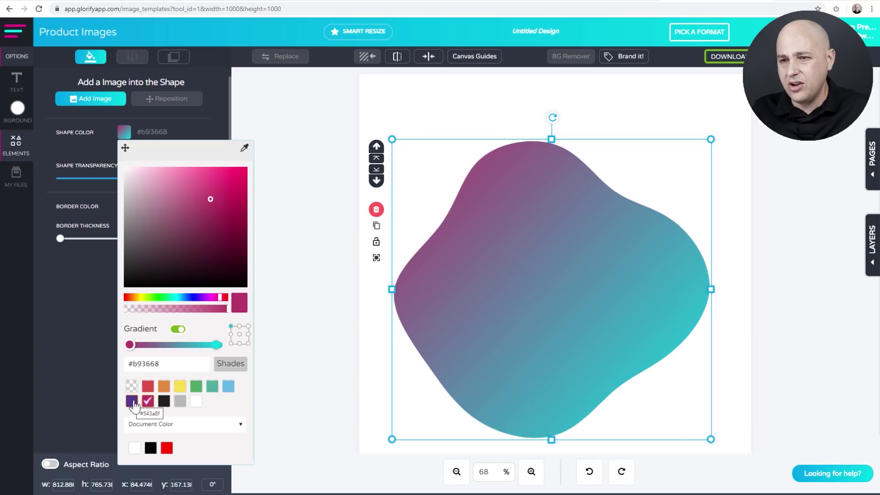
{"action": "left_click", "coordinate": [132, 402]}
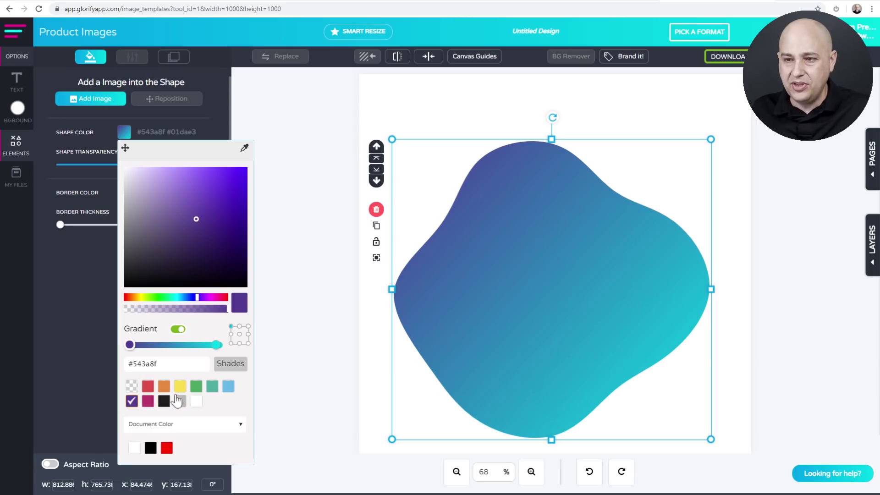
{"action": "left_click", "coordinate": [94, 297]}
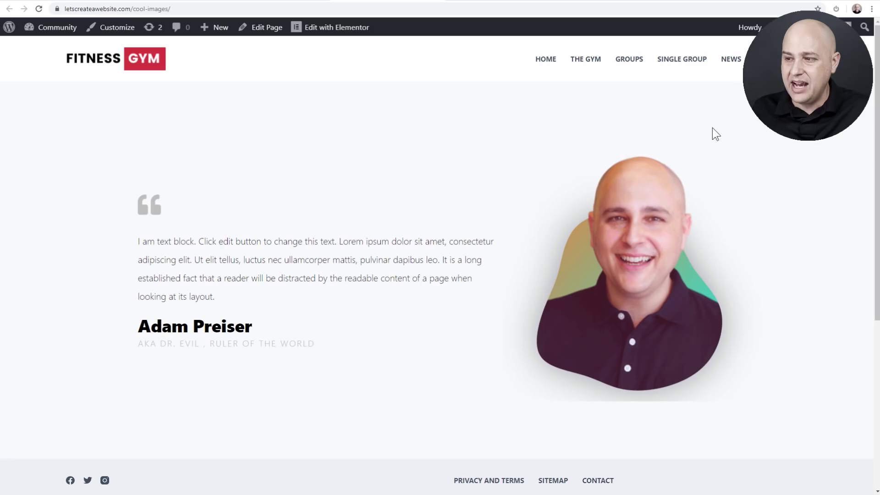
Move the blob up and enable a drop shadow with horizontal and vertical distance 0.
{"action": "left_click", "coordinate": [719, 1]}
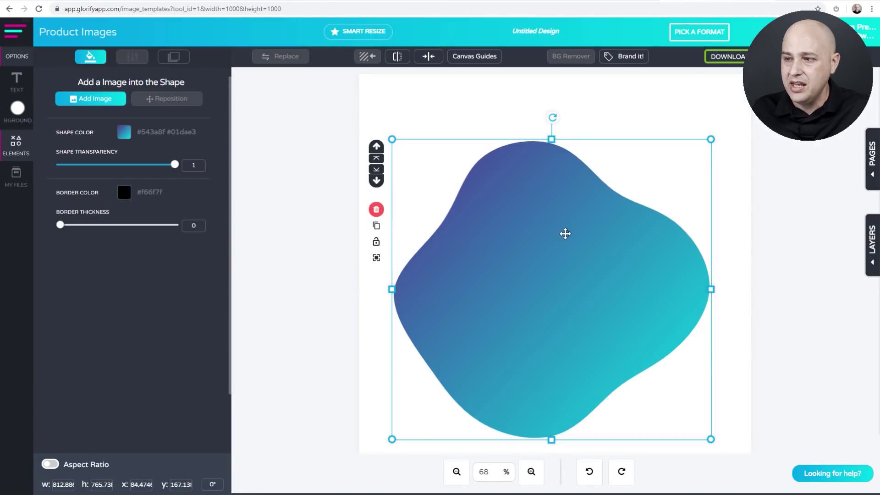
{"action": "left_click_drag", "start_coordinate": [542, 284], "coordinate": [542, 268]}
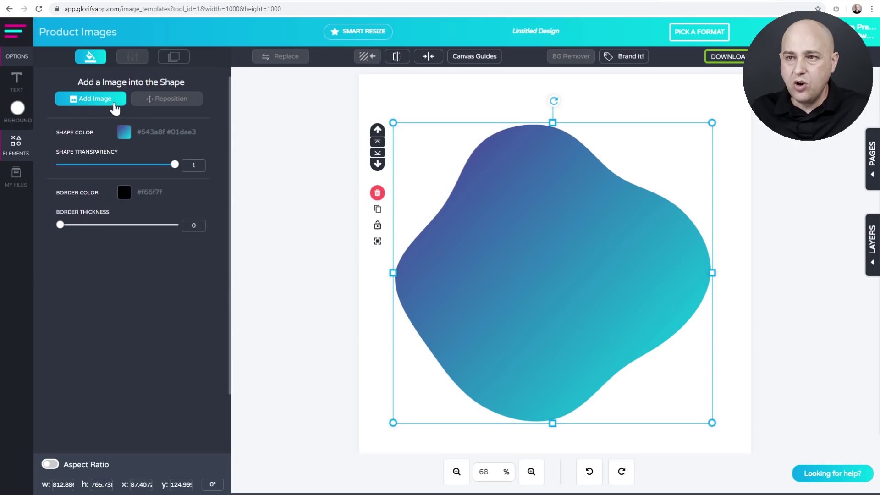
{"action": "left_click", "coordinate": [170, 60]}
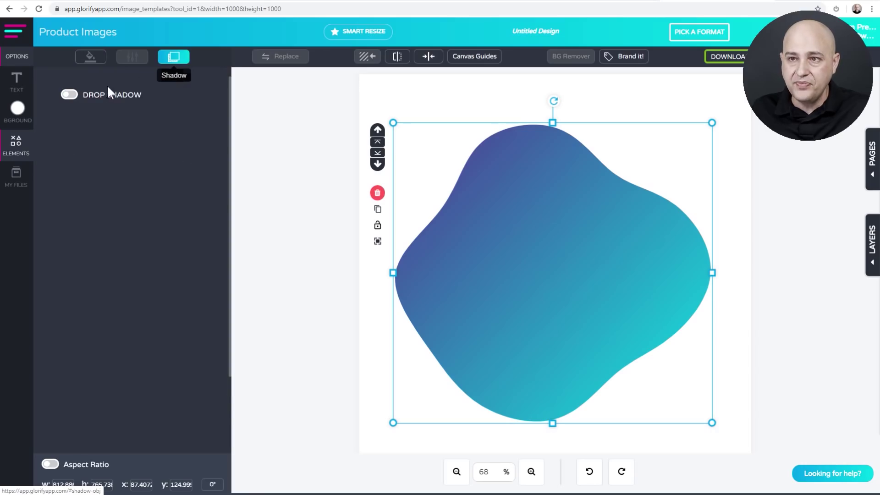
{"action": "left_click", "coordinate": [70, 95]}
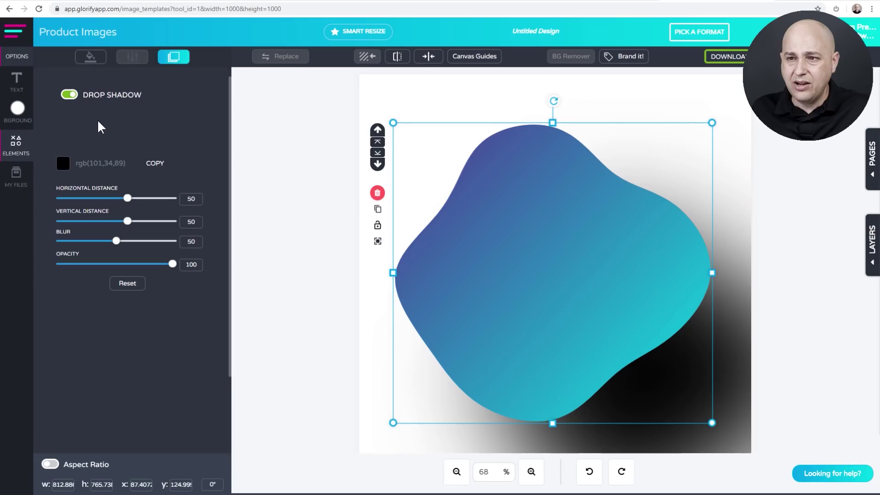
{"action": "left_click", "coordinate": [188, 200]}
{"action": "double_click", "coordinate": [188, 199]}
{"action": "type", "text": "0"}
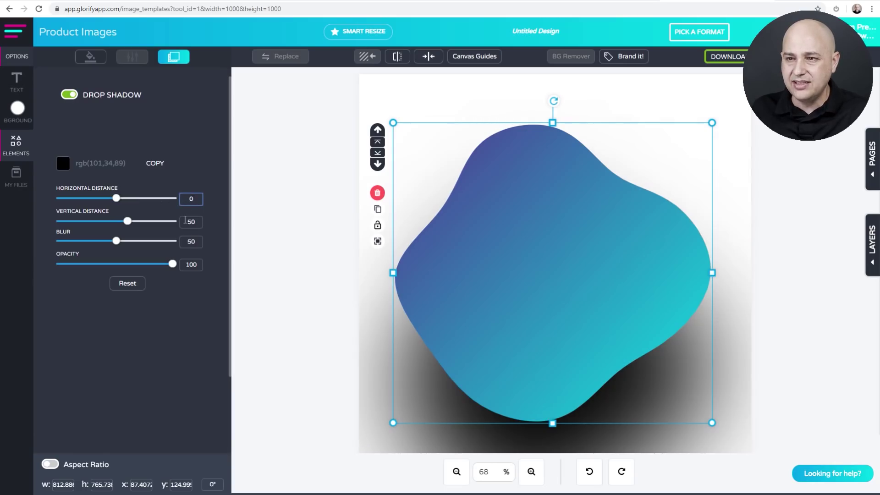
{"action": "double_click", "coordinate": [186, 221]}
{"action": "type", "text": "0"}
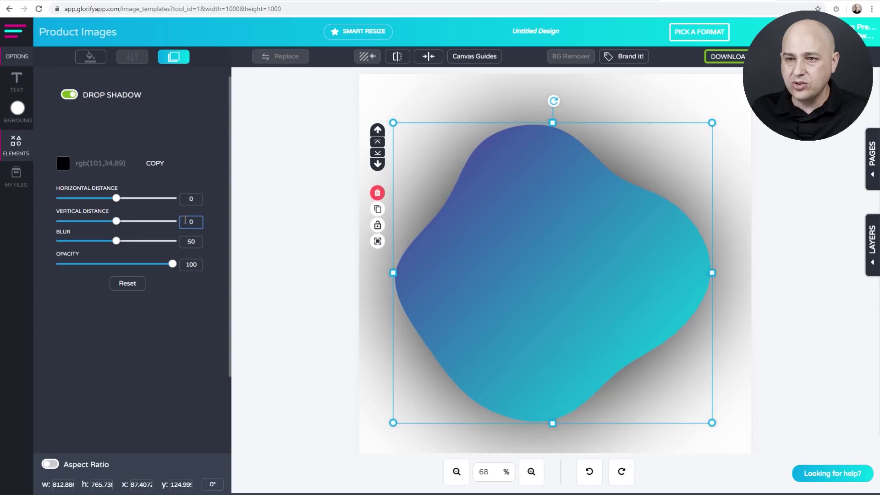
Soften the shadow to blur 21 and opacity 50, previewing it on the canvas.
{"action": "left_click", "coordinate": [187, 241]}
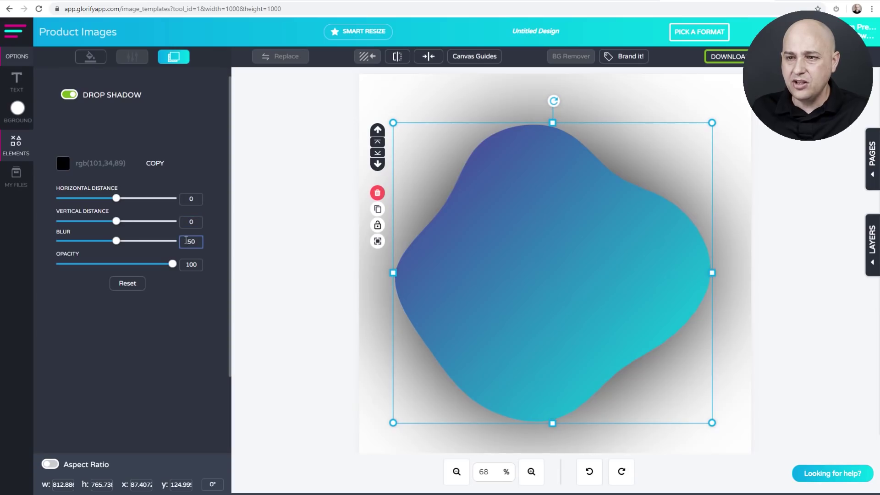
{"action": "double_click", "coordinate": [187, 241]}
{"action": "type", "text": "1"}
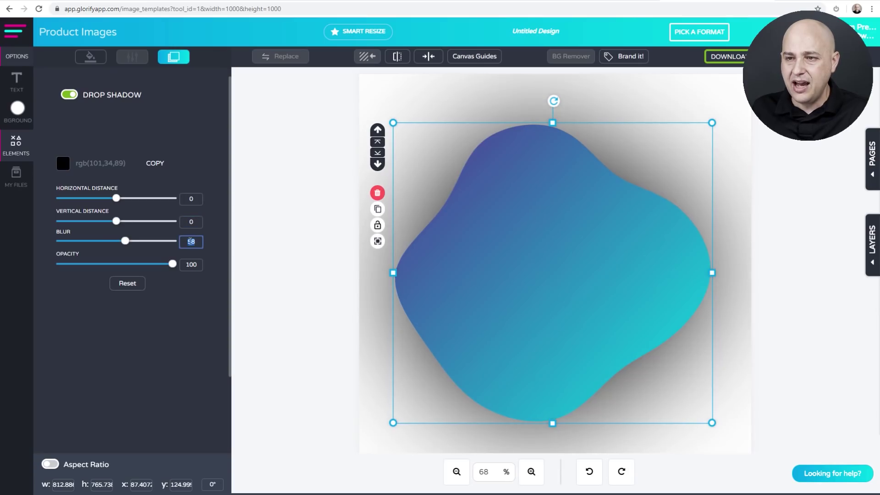
{"action": "type", "text": "0"}
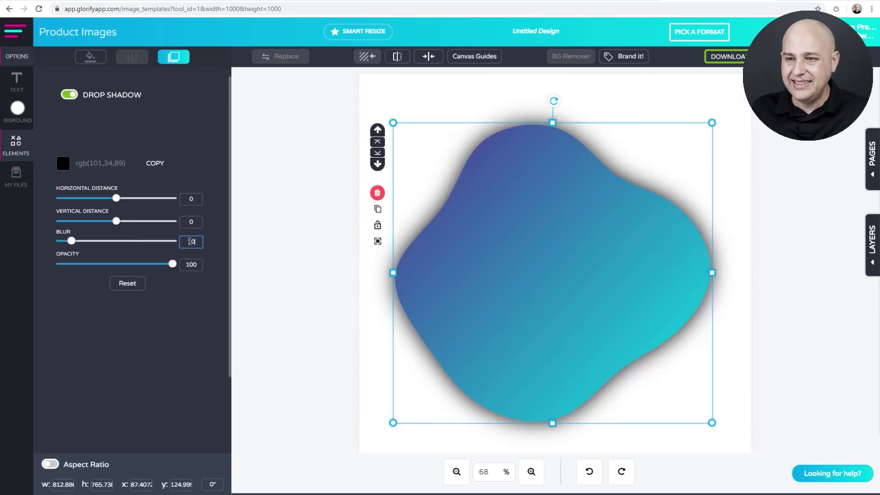
{"action": "left_click", "coordinate": [293, 282]}
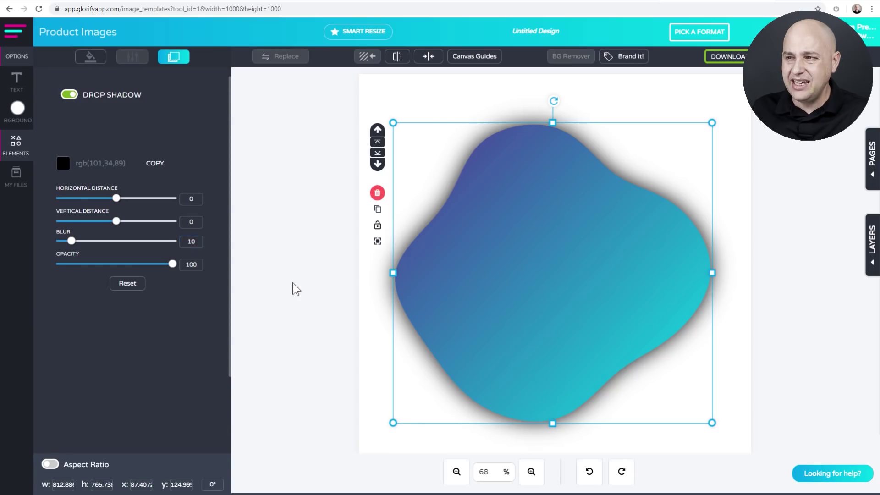
{"action": "left_click", "coordinate": [516, 272]}
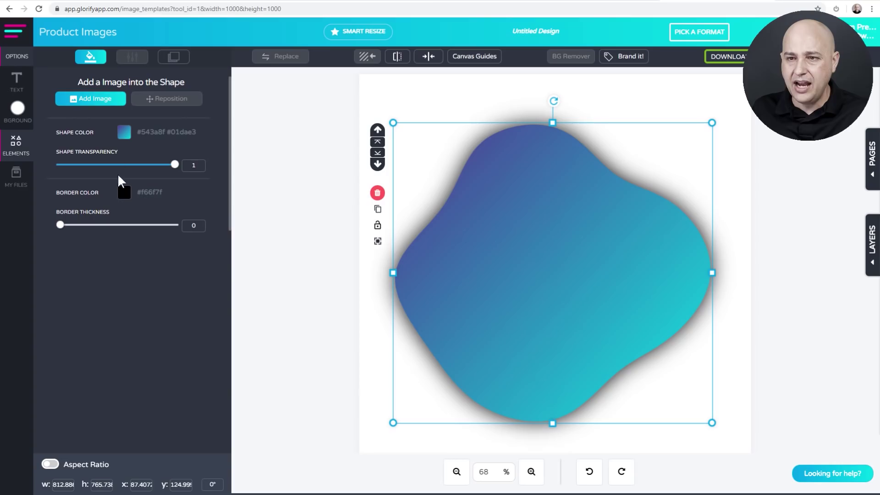
{"action": "left_click", "coordinate": [173, 57]}
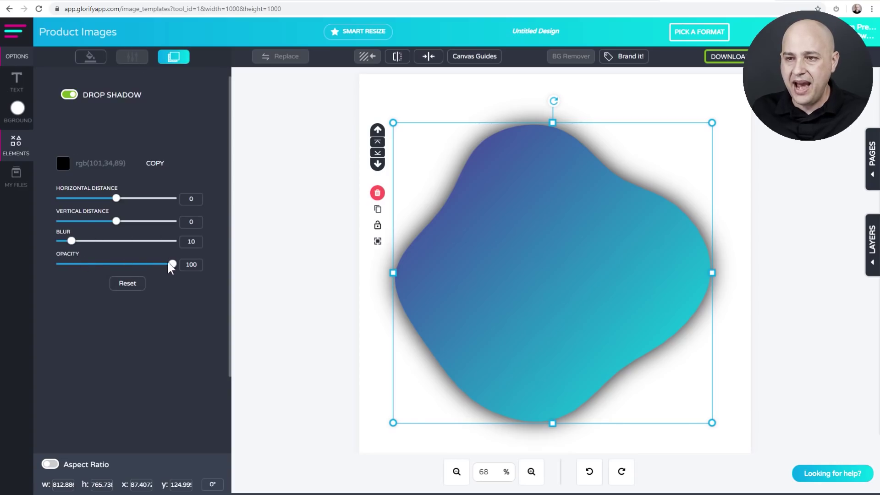
{"action": "left_click_drag", "start_coordinate": [171, 265], "coordinate": [122, 264]}
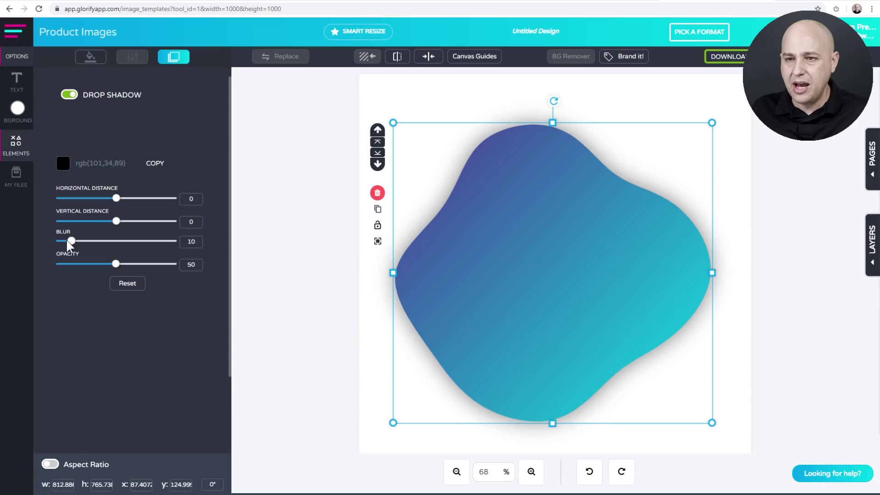
{"action": "left_click_drag", "start_coordinate": [71, 242], "coordinate": [83, 245]}
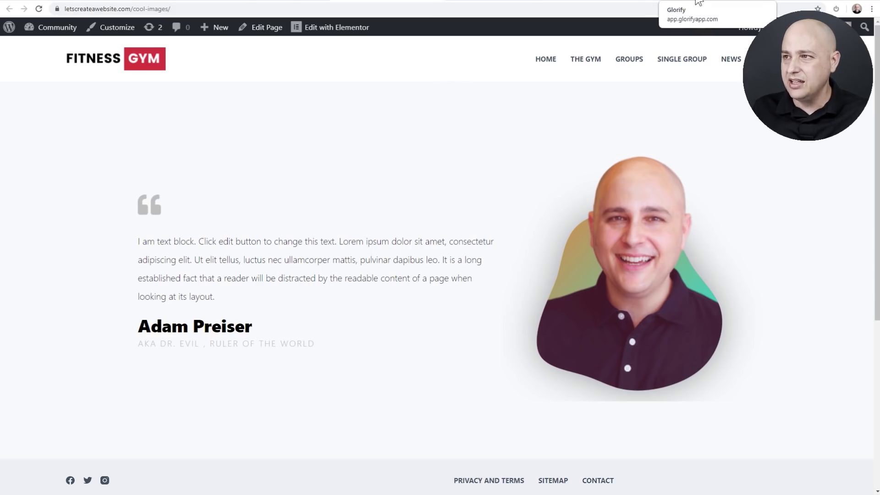
{"action": "left_click", "coordinate": [715, 2]}
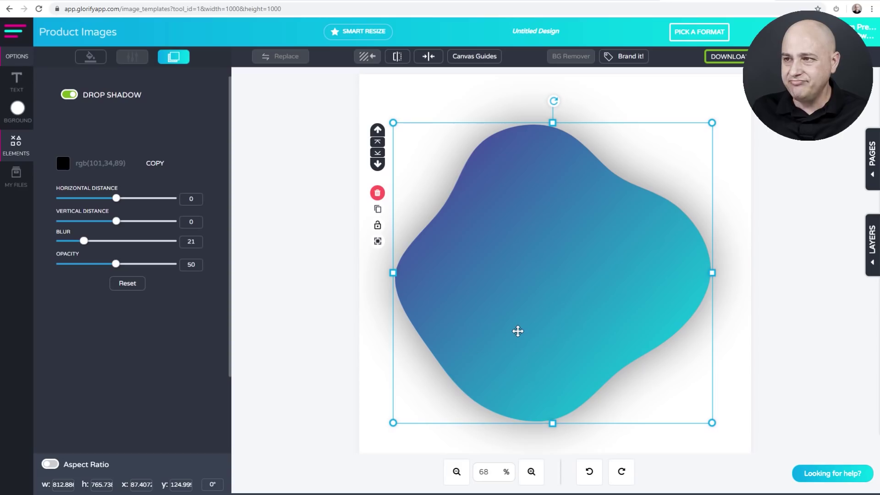
Nudge the blob right and fill it with the uploaded portrait from My Files > Uploads.
{"action": "left_click_drag", "start_coordinate": [518, 331], "coordinate": [519, 330]}
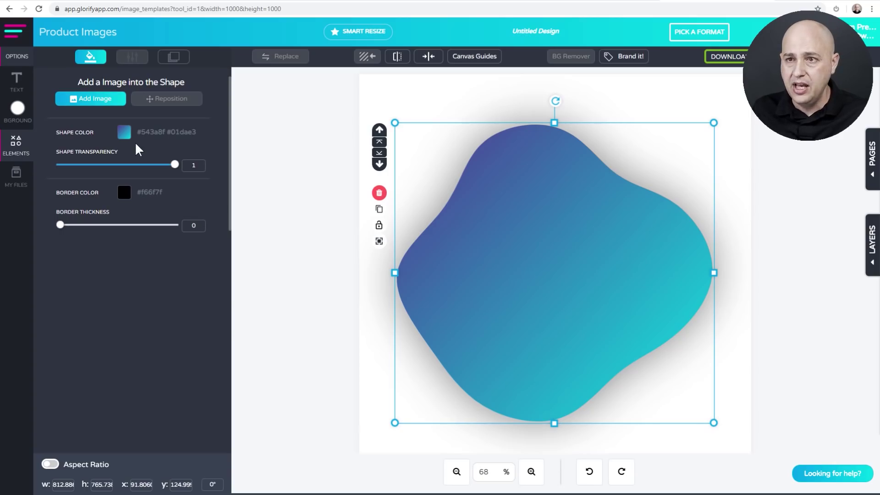
{"action": "left_click", "coordinate": [90, 101]}
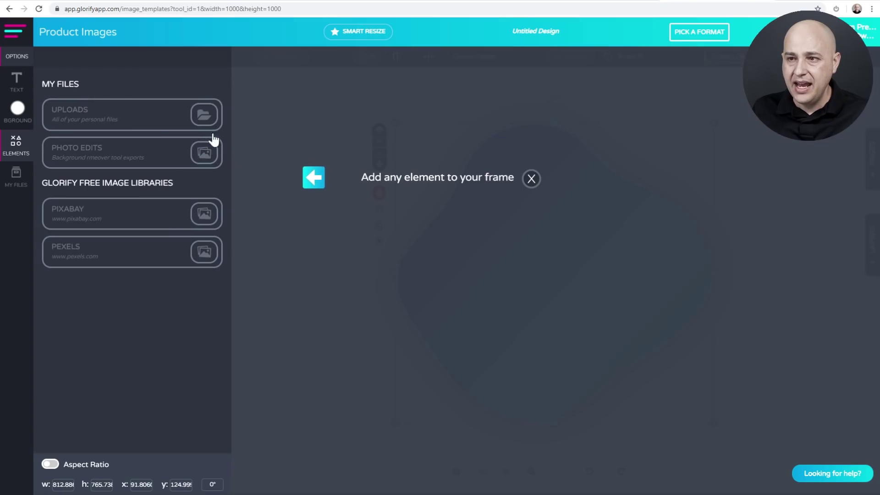
{"action": "left_click", "coordinate": [99, 120]}
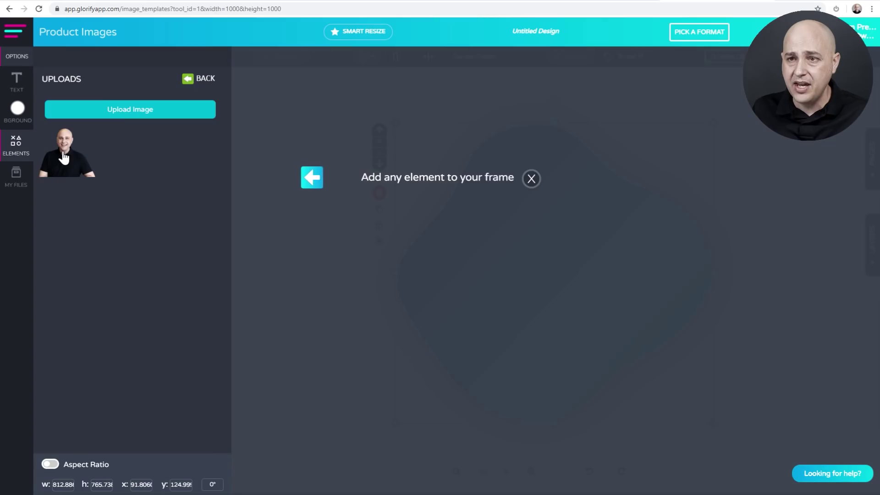
{"action": "left_click", "coordinate": [66, 158]}
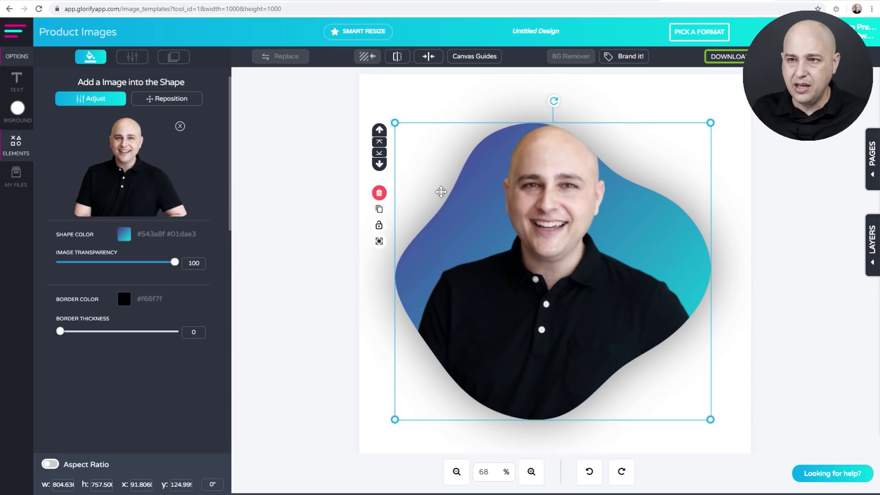
Reposition the blob's photo to zoom 1.5, vertical 32 and horizontal 54 to centre the face.
{"action": "left_click", "coordinate": [159, 105]}
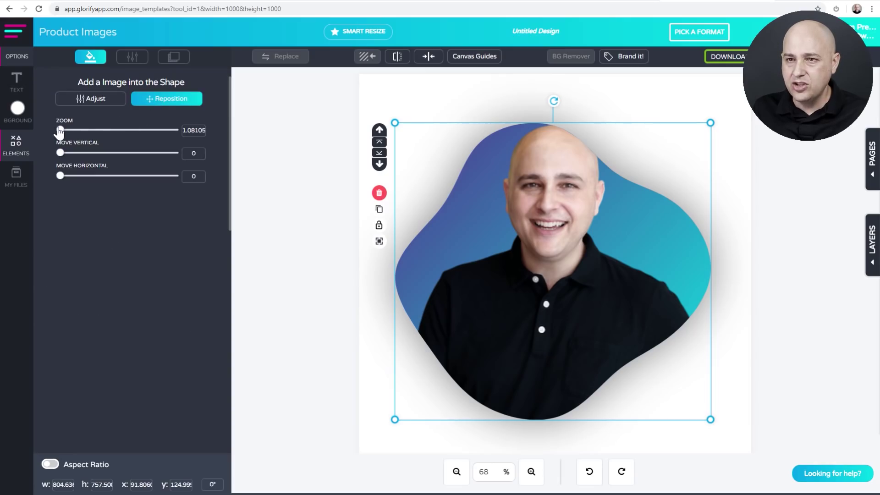
{"action": "left_click_drag", "start_coordinate": [59, 130], "coordinate": [65, 131]}
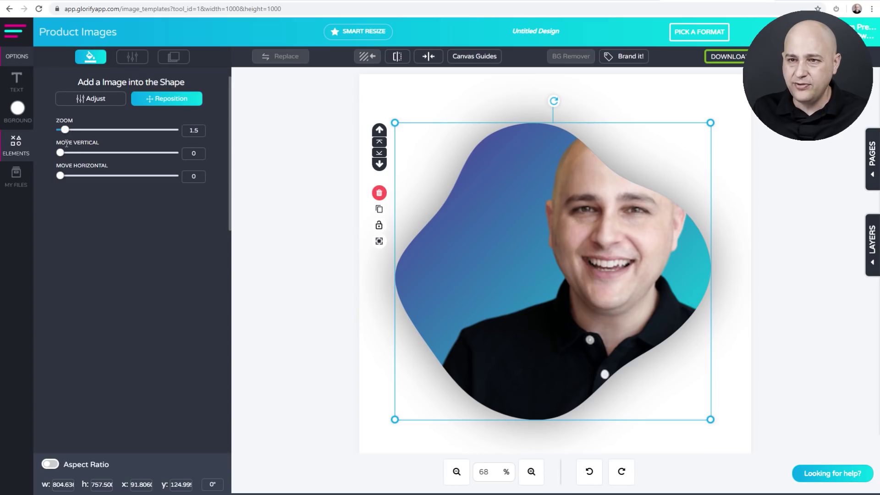
{"action": "left_click_drag", "start_coordinate": [60, 154], "coordinate": [91, 153]}
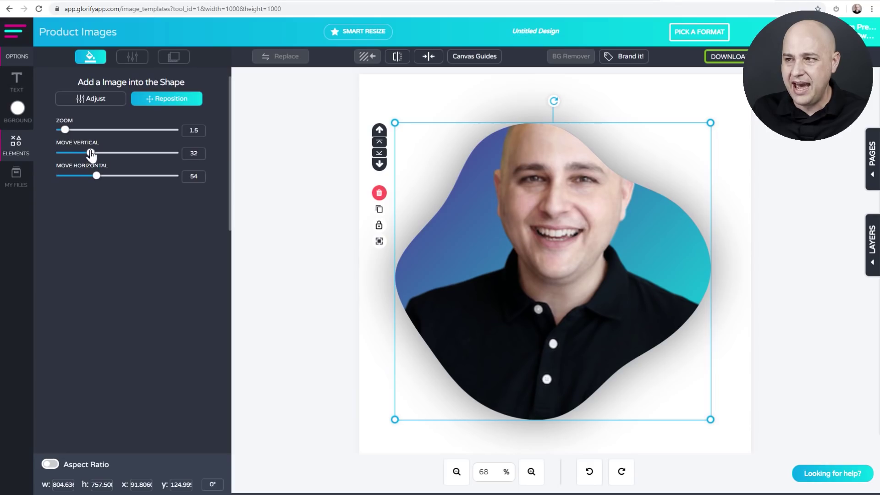
{"action": "left_click", "coordinate": [276, 230]}
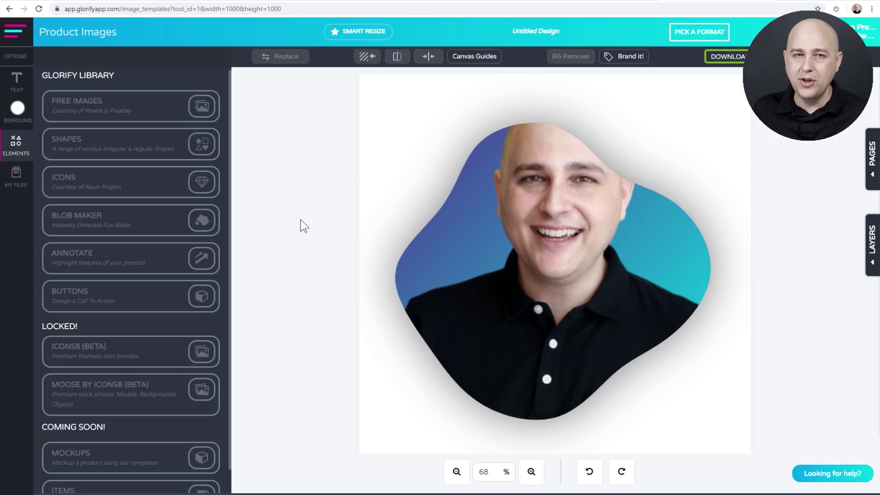
Add the uploaded portrait from My Files > Uploads to the canvas as a separate image.
{"action": "left_click", "coordinate": [509, 253]}
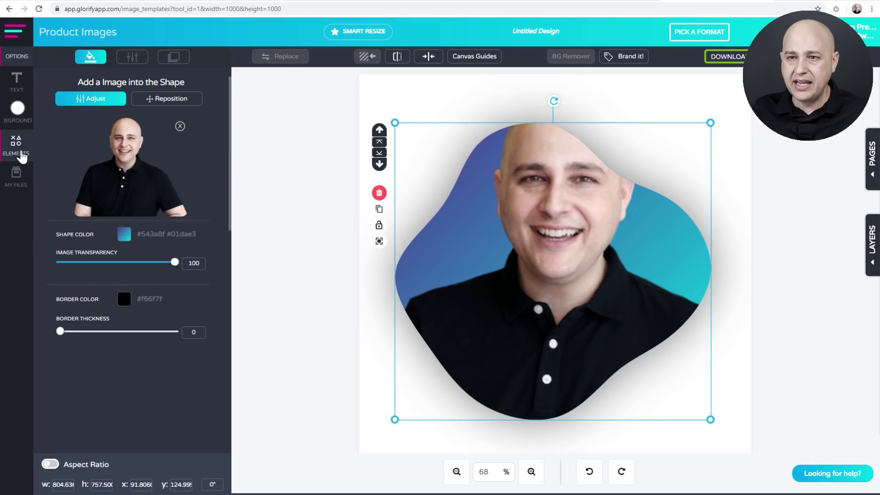
{"action": "left_click", "coordinate": [16, 186]}
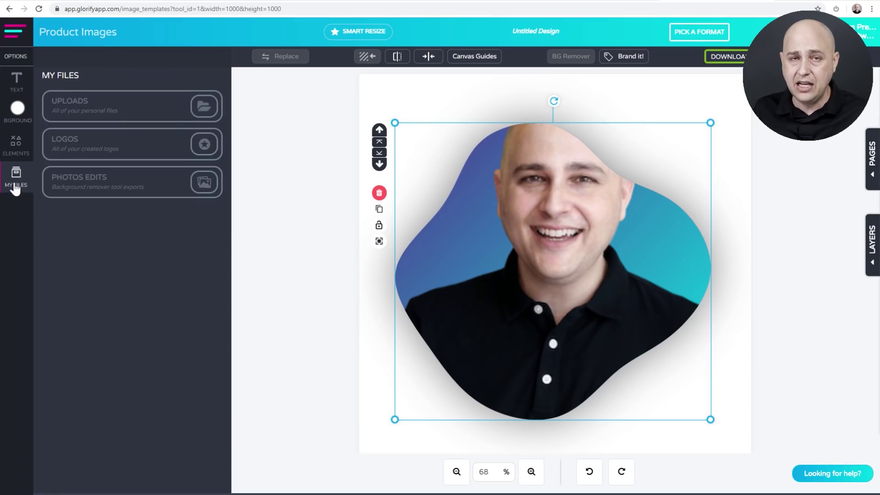
{"action": "left_click", "coordinate": [91, 111]}
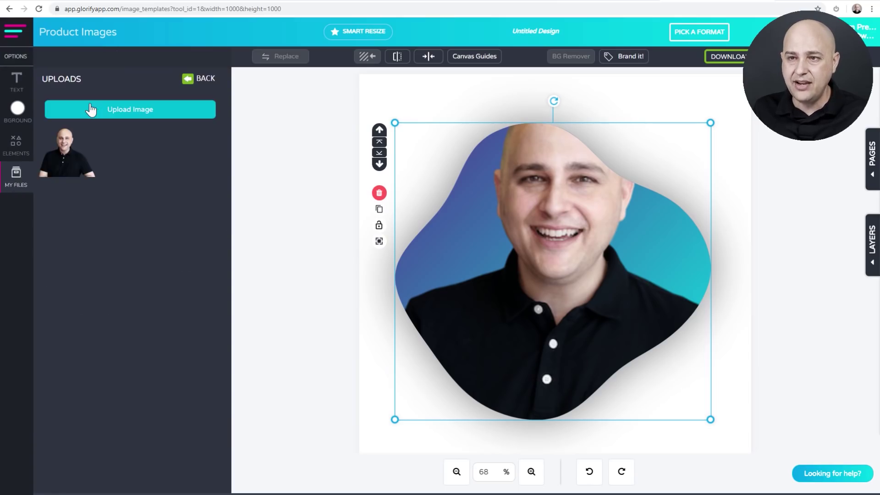
{"action": "left_click", "coordinate": [72, 162]}
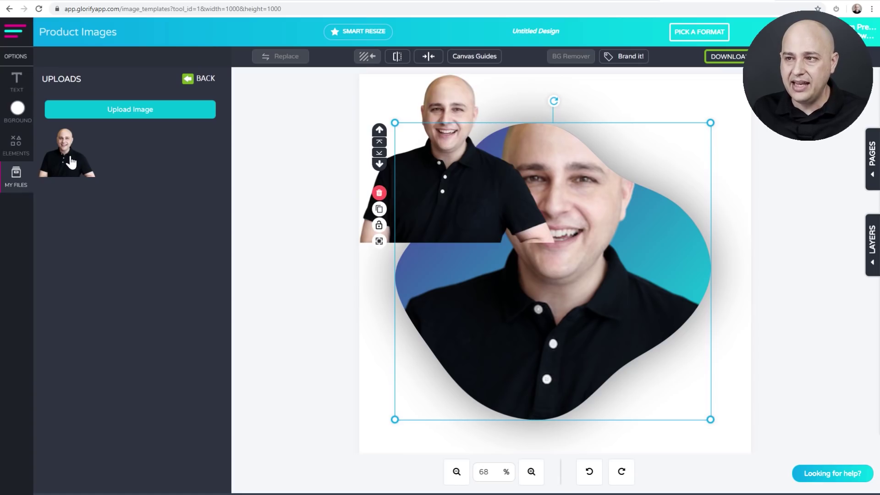
{"action": "left_click", "coordinate": [444, 114]}
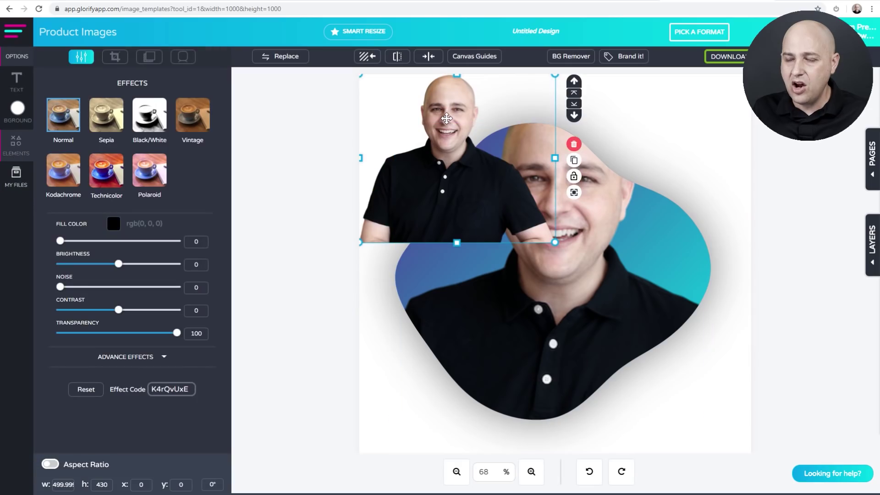
Move the new portrait copy down-right and narrow its crop box to just the head.
{"action": "left_click_drag", "start_coordinate": [446, 119], "coordinate": [490, 143]}
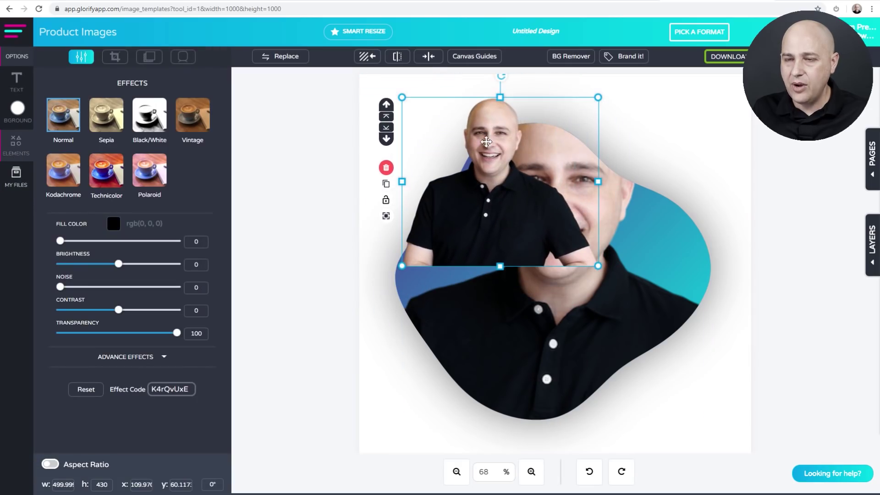
{"action": "left_click", "coordinate": [115, 62]}
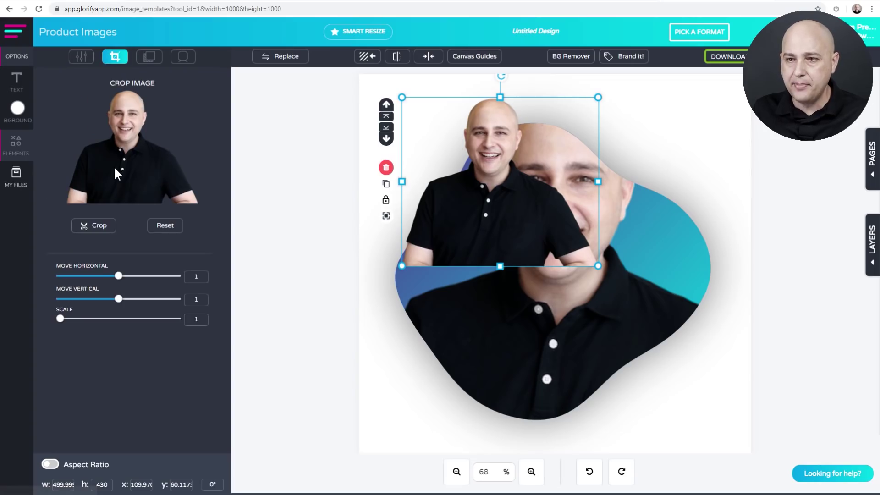
{"action": "left_click", "coordinate": [90, 228]}
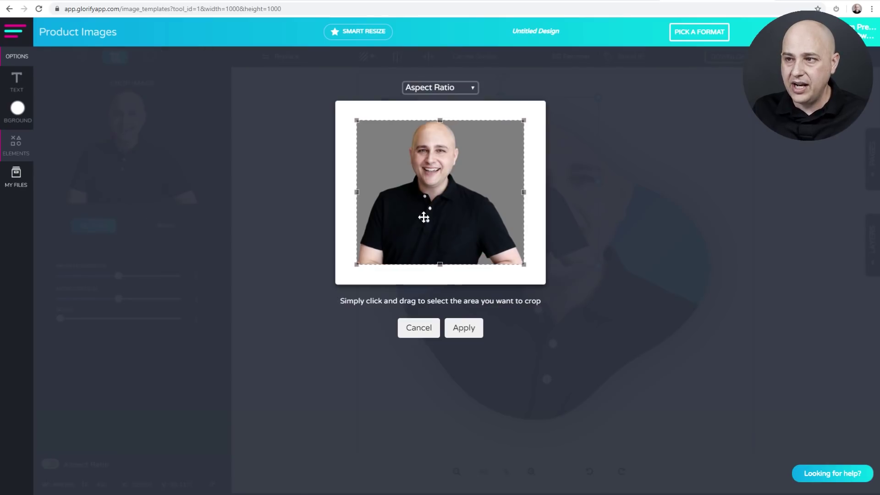
{"action": "left_click_drag", "start_coordinate": [440, 265], "coordinate": [450, 166]}
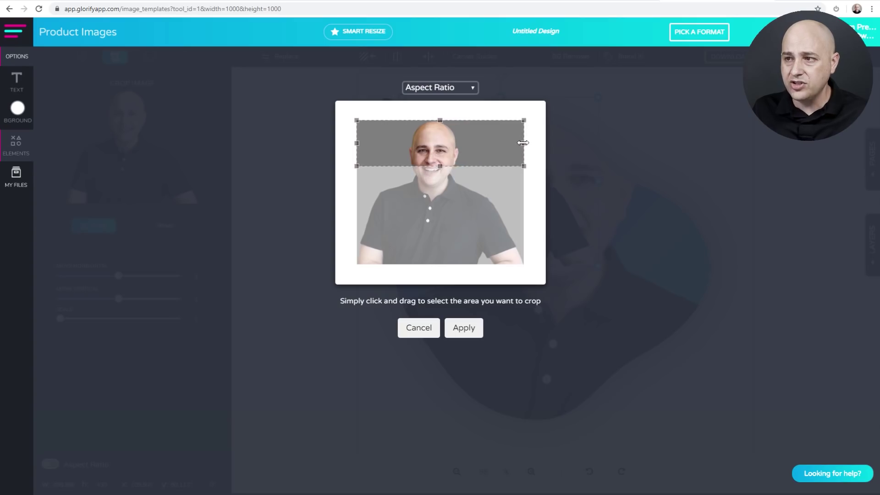
{"action": "left_click_drag", "start_coordinate": [524, 144], "coordinate": [461, 144]}
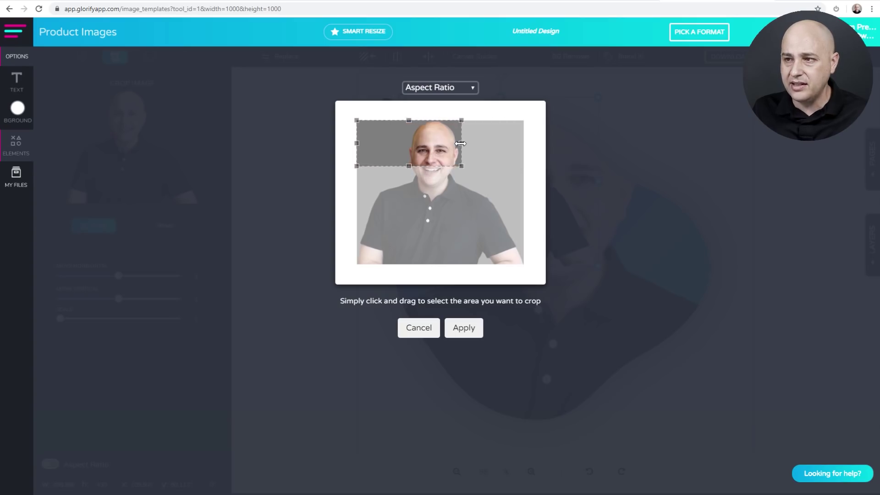
{"action": "left_click_drag", "start_coordinate": [357, 145], "coordinate": [408, 149]}
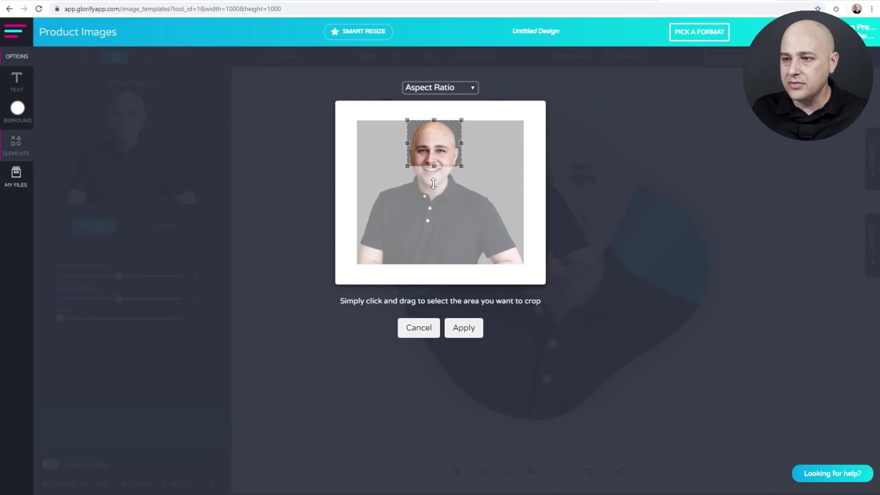
Apply the head crop, then enlarge and place the cropped head over the portrait's face.
{"action": "left_click", "coordinate": [460, 331]}
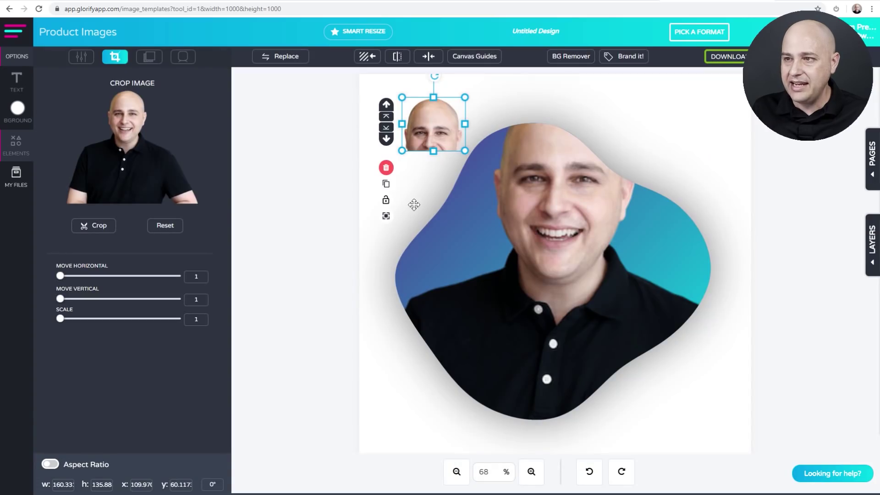
{"action": "left_click_drag", "start_coordinate": [434, 129], "coordinate": [583, 197]}
{"action": "left_click_drag", "start_coordinate": [552, 166], "coordinate": [455, 85]}
{"action": "left_click_drag", "start_coordinate": [522, 171], "coordinate": [554, 172]}
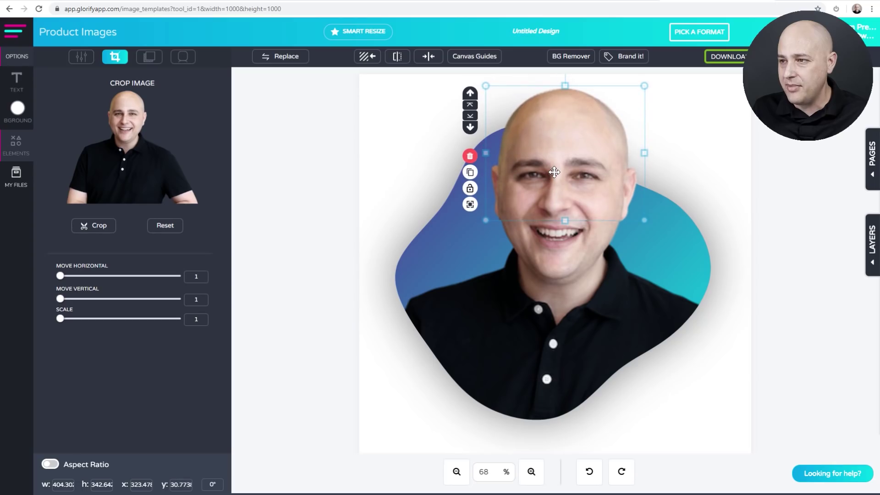
{"action": "left_click", "coordinate": [330, 210]}
Zoom in on the canvas and shrink the head image slightly for a tighter fit.
{"action": "left_click", "coordinate": [600, 159]}
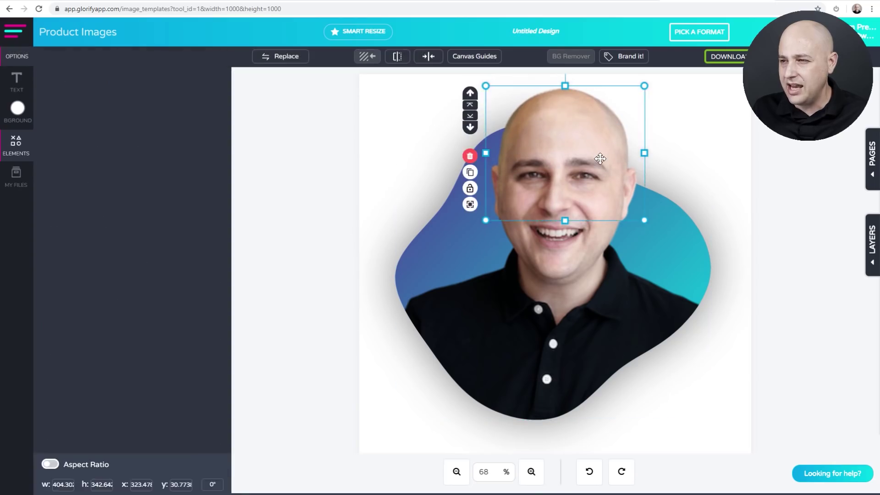
{"action": "left_click", "coordinate": [532, 471]}
{"action": "left_click", "coordinate": [531, 472]}
{"action": "left_click", "coordinate": [531, 472]}
{"action": "left_click", "coordinate": [531, 472]}
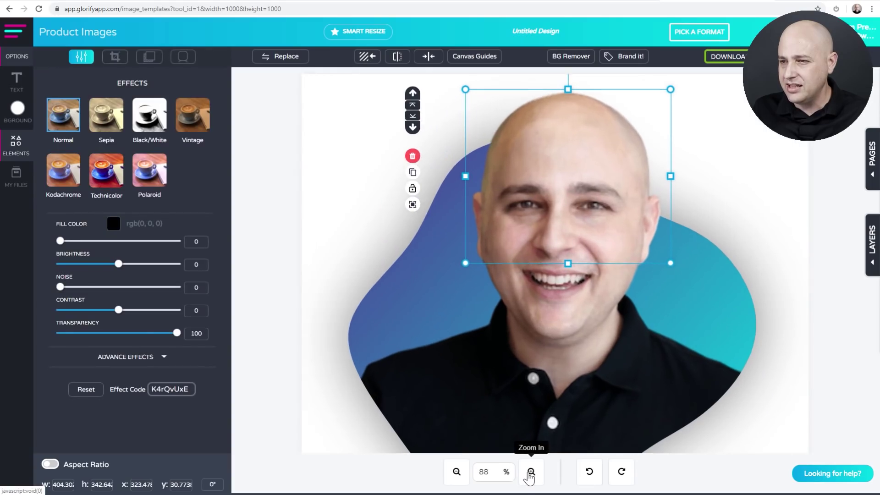
{"action": "left_click", "coordinate": [531, 472]}
{"action": "left_click", "coordinate": [531, 472]}
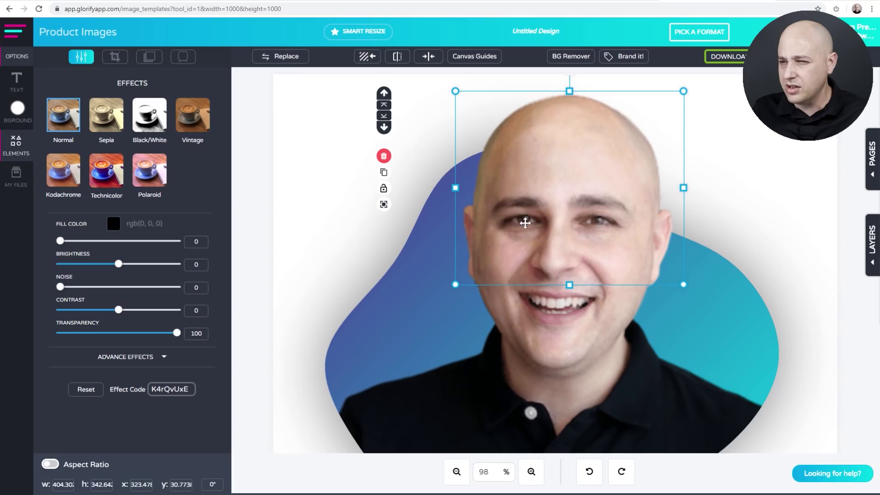
{"action": "left_click_drag", "start_coordinate": [683, 285], "coordinate": [681, 283]}
{"action": "left_click", "coordinate": [321, 177]}
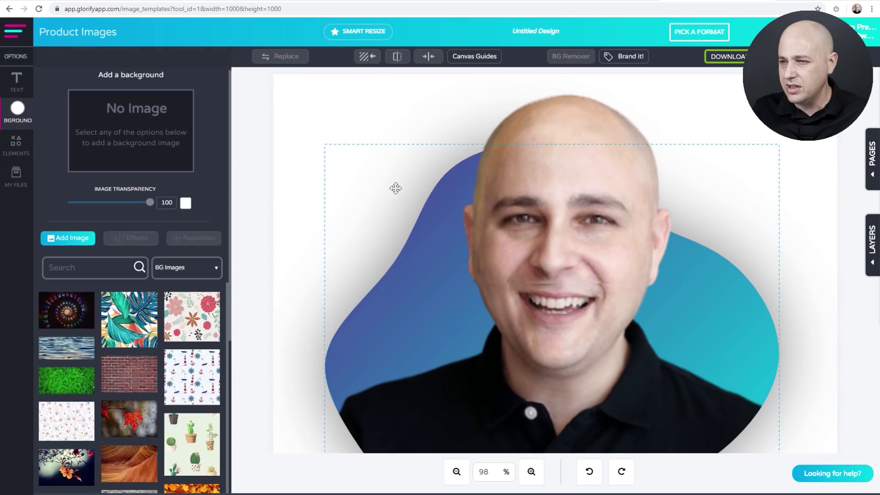
Nudge the pop-out head into place and check its alignment over the face.
{"action": "left_click", "coordinate": [569, 194]}
{"action": "left_click_drag", "start_coordinate": [569, 194], "coordinate": [570, 195]}
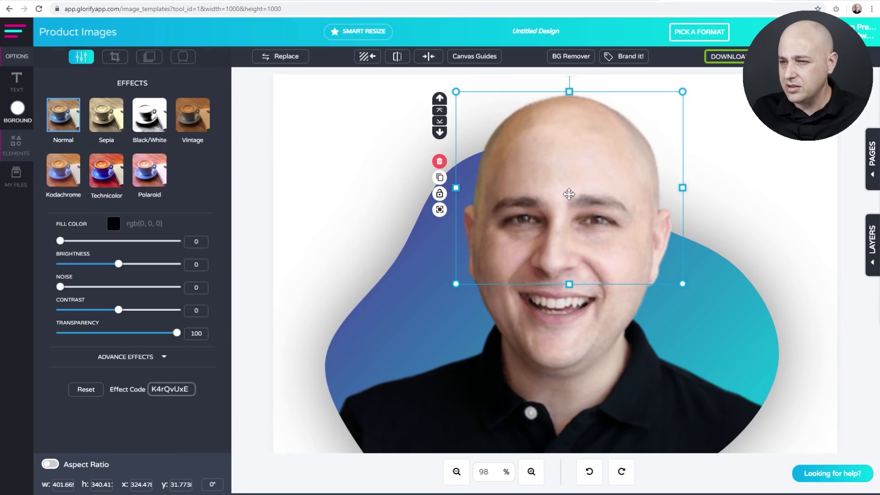
{"action": "left_click", "coordinate": [257, 154]}
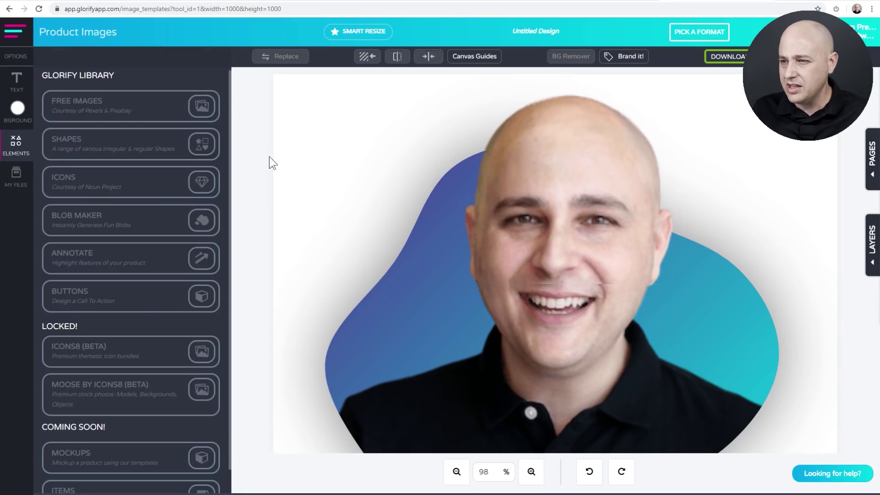
{"action": "left_click", "coordinate": [593, 210]}
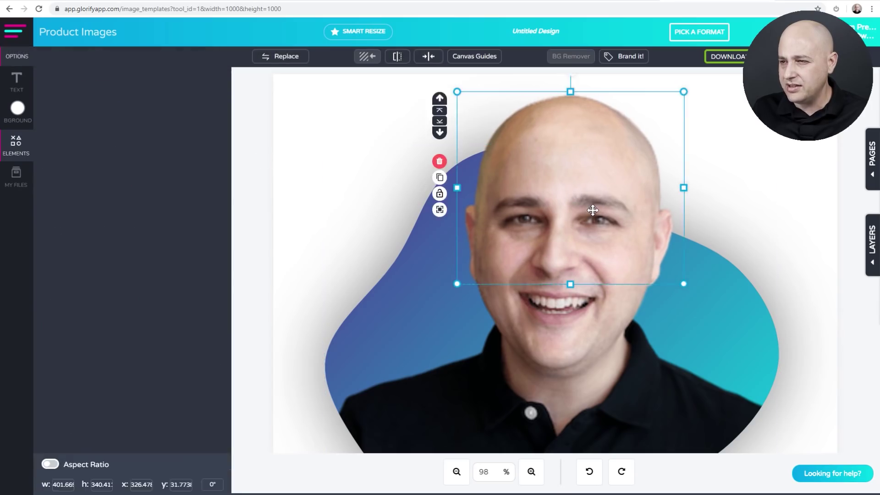
{"action": "left_click", "coordinate": [310, 187]}
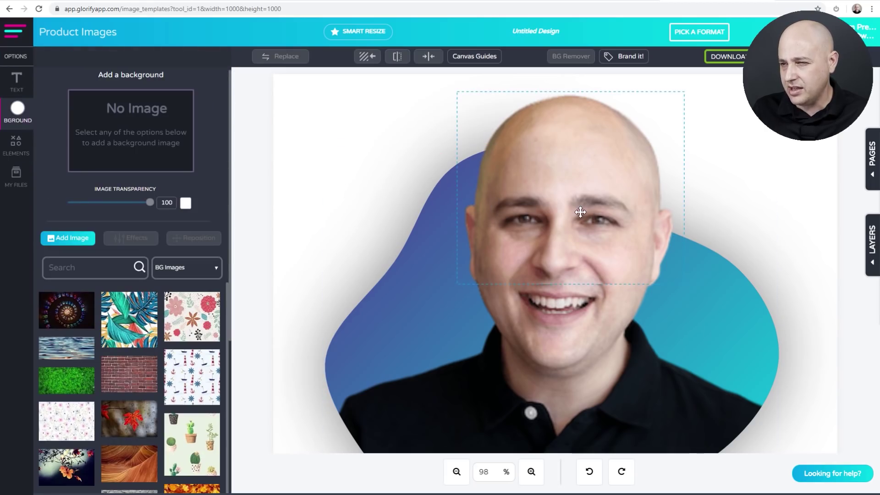
{"action": "left_click", "coordinate": [580, 213]}
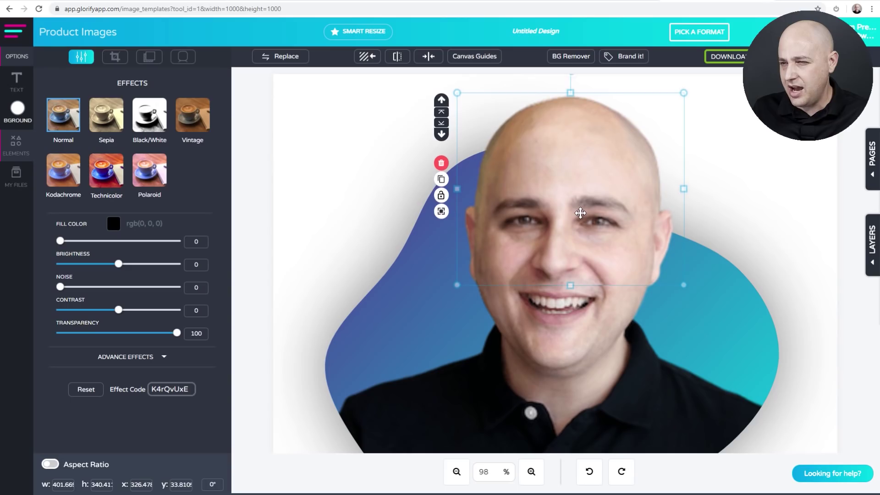
{"action": "left_click", "coordinate": [312, 200]}
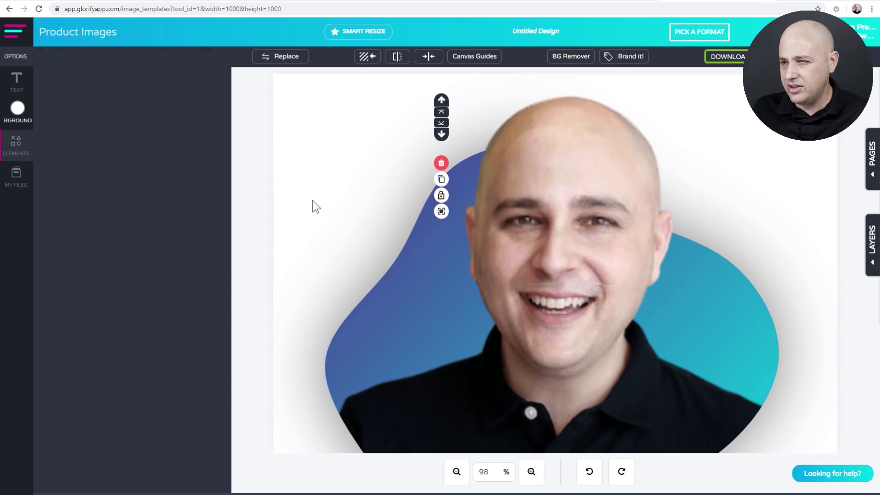
{"action": "left_click", "coordinate": [601, 225]}
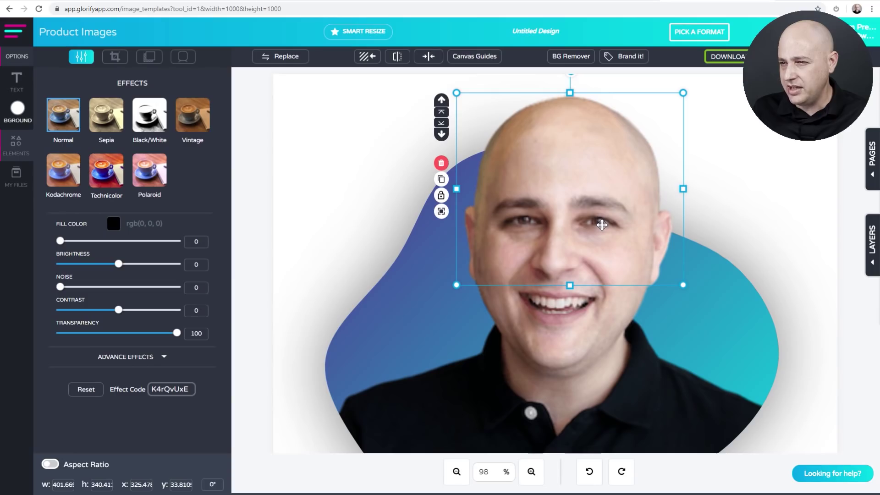
Select the blob portrait and zoom out to 68% so the whole design fits.
{"action": "left_click", "coordinate": [559, 298]}
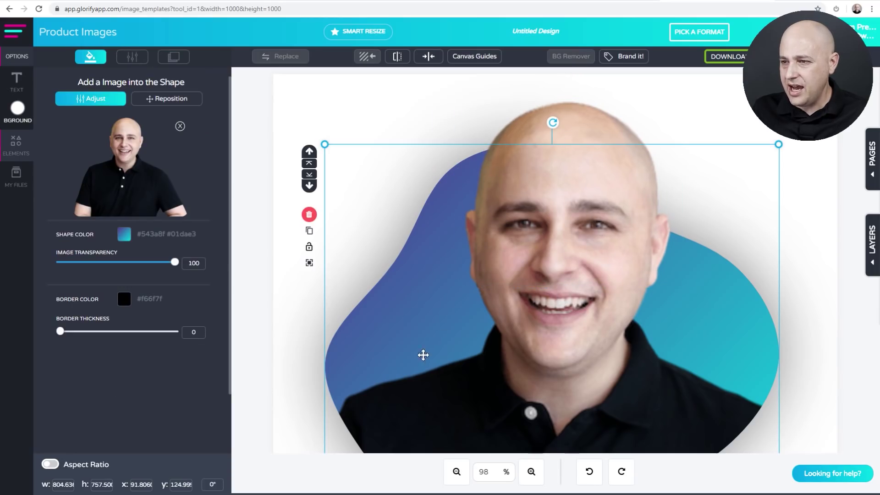
{"action": "left_click", "coordinate": [457, 476]}
{"action": "left_click", "coordinate": [457, 476]}
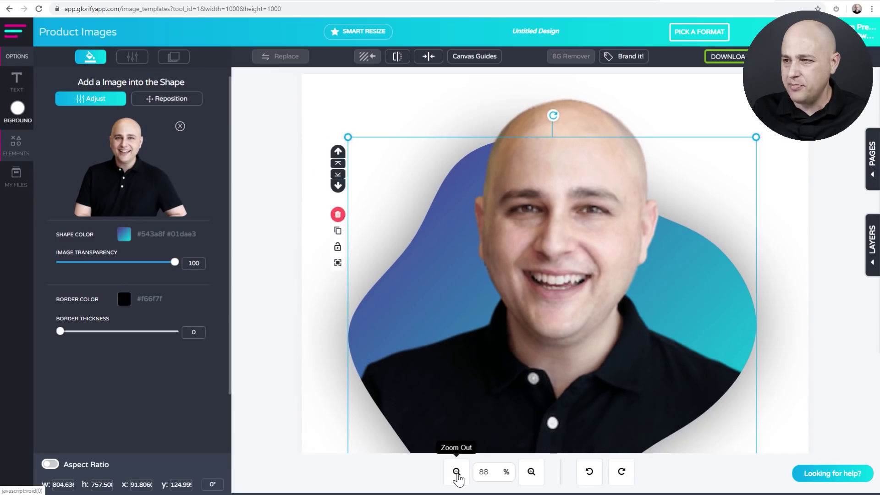
{"action": "left_click", "coordinate": [457, 476]}
{"action": "left_click", "coordinate": [458, 476]}
{"action": "left_click", "coordinate": [457, 476]}
{"action": "left_click", "coordinate": [458, 476]}
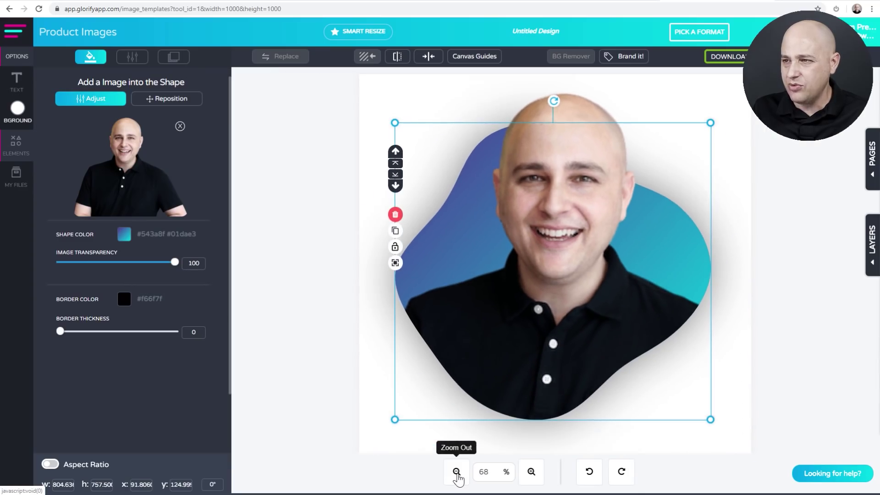
{"action": "left_click", "coordinate": [292, 284]}
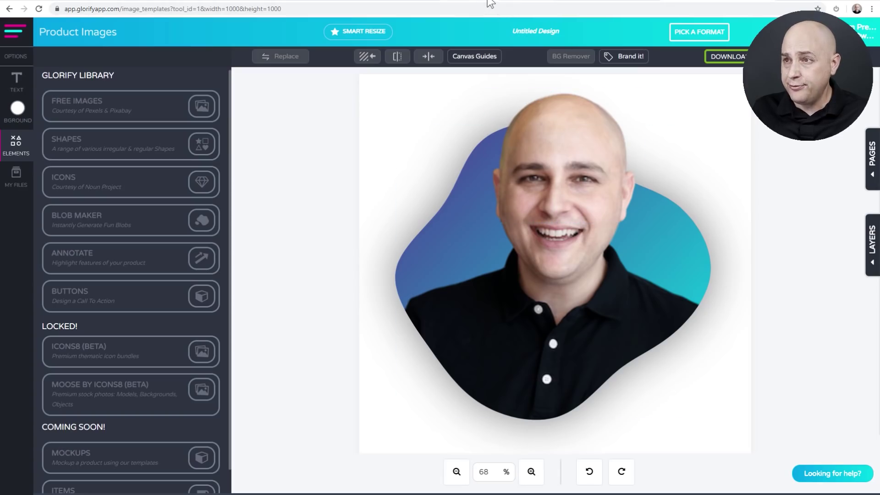
Apply the Kodachrome colour effect to the portrait inside the blob.
{"action": "left_click", "coordinate": [397, 2]}
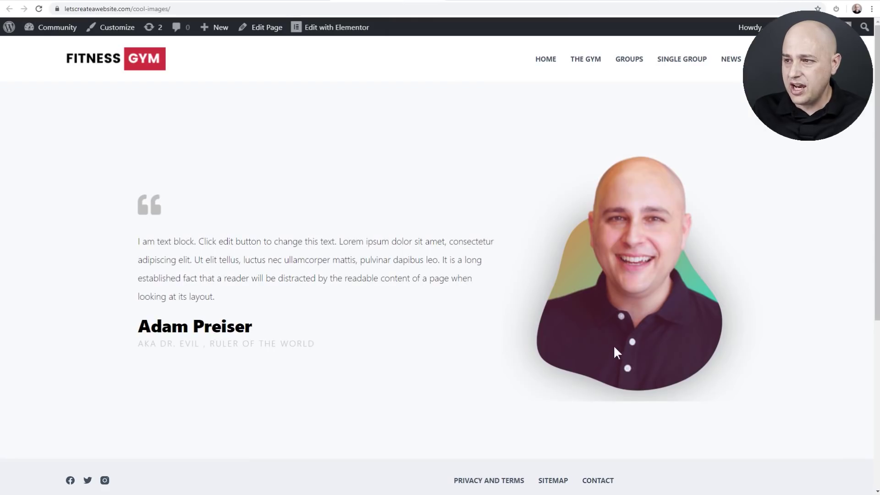
{"action": "left_click", "coordinate": [694, 2]}
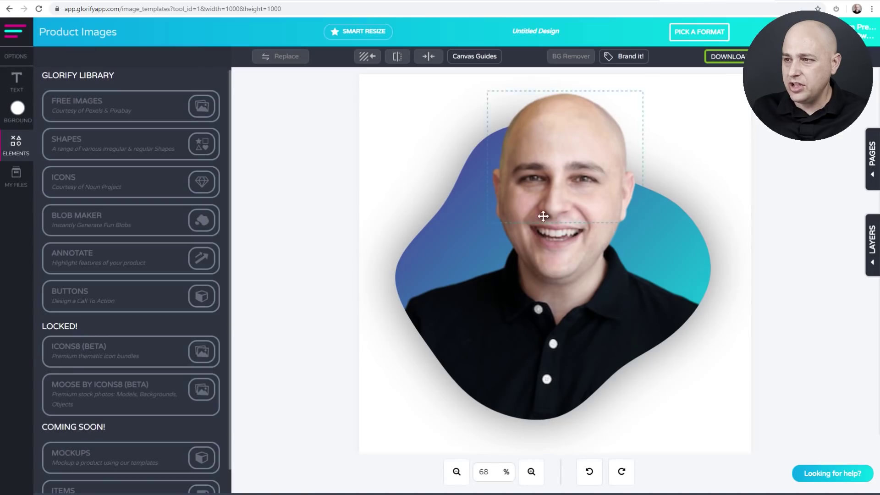
{"action": "left_click", "coordinate": [554, 279]}
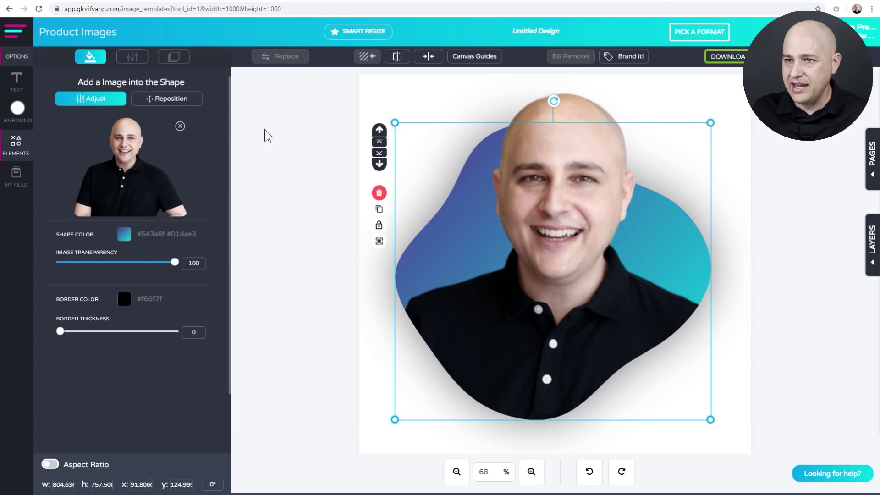
{"action": "left_click", "coordinate": [131, 61]}
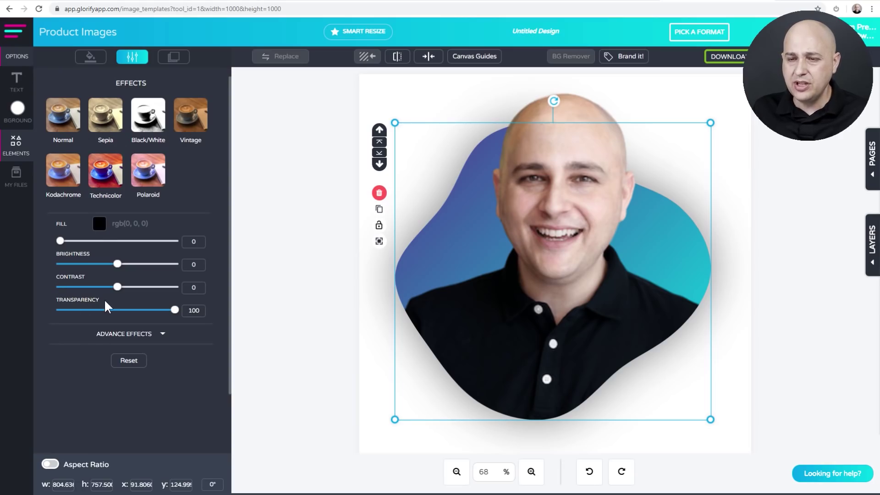
{"action": "left_click", "coordinate": [61, 175]}
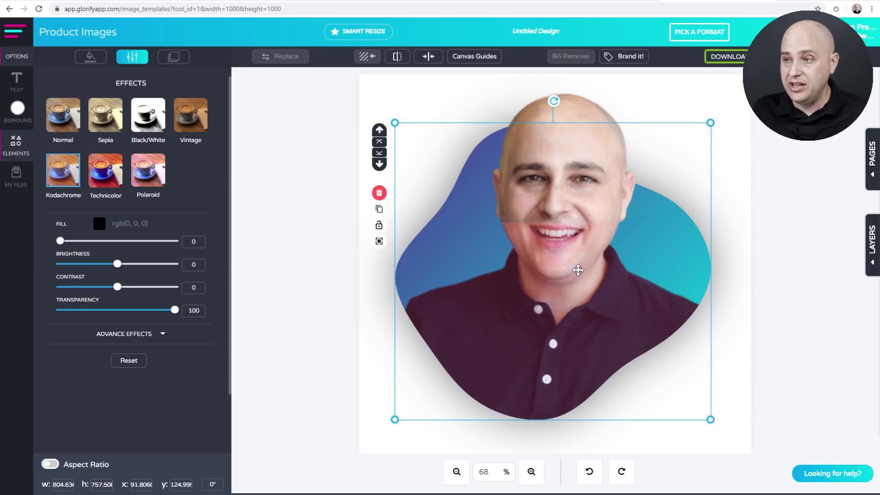
Apply the Kodachrome effect to the pop-out head image as well.
{"action": "left_click", "coordinate": [577, 155]}
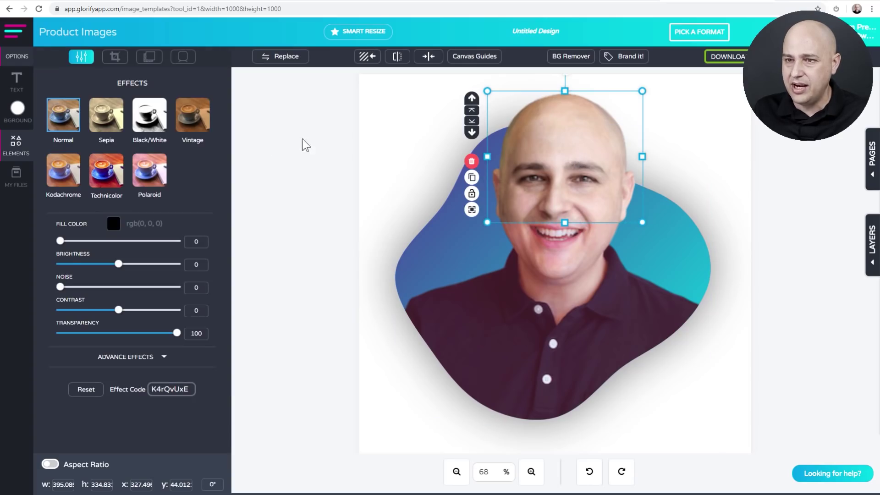
{"action": "left_click", "coordinate": [64, 174]}
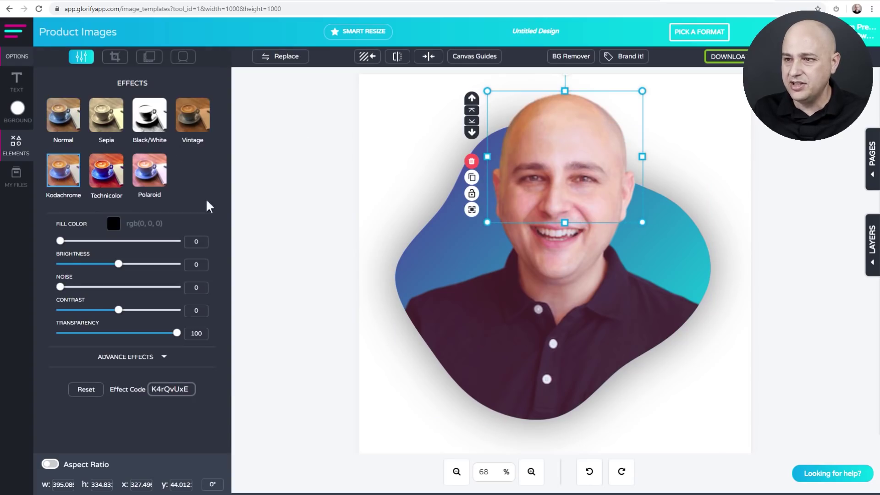
{"action": "left_click", "coordinate": [309, 198]}
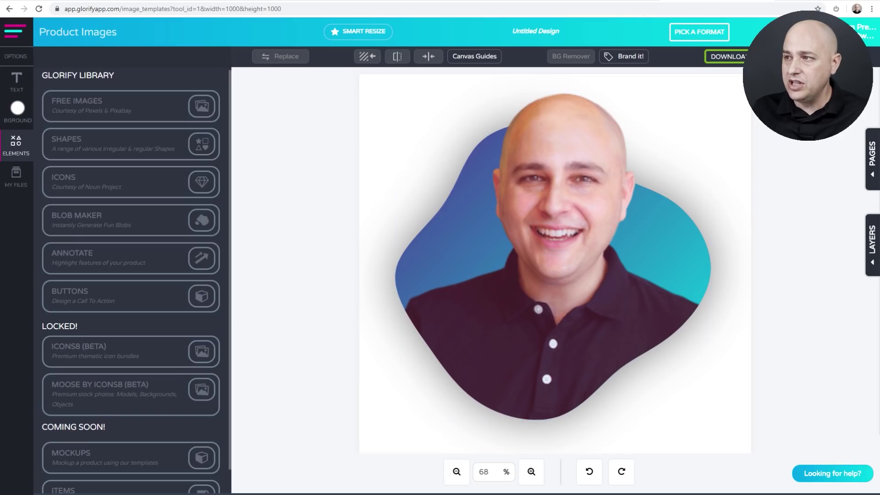
Rename the design from Untitled Design to 'Blob'.
{"action": "left_click", "coordinate": [532, 30]}
{"action": "key", "text": "ctrl+shift+Left"}
{"action": "key", "text": "ctrl+shift+Left"}
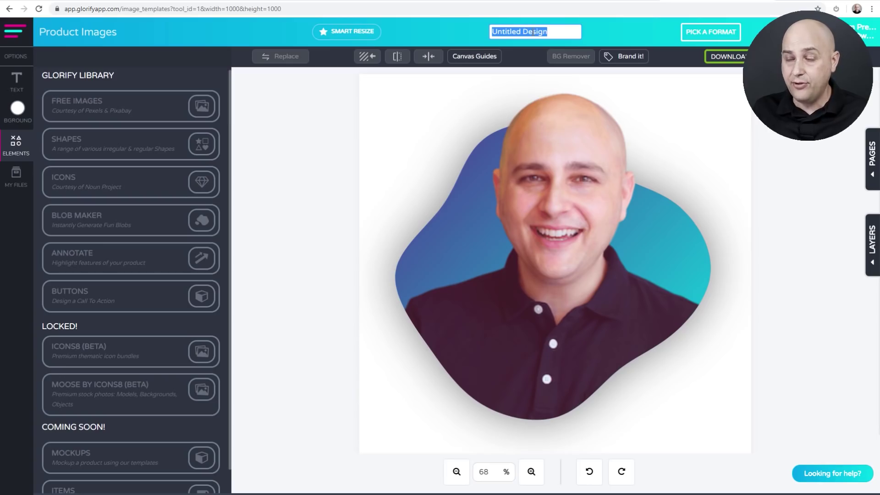
{"action": "type", "text": "Blob"}
{"action": "key", "text": "Return"}
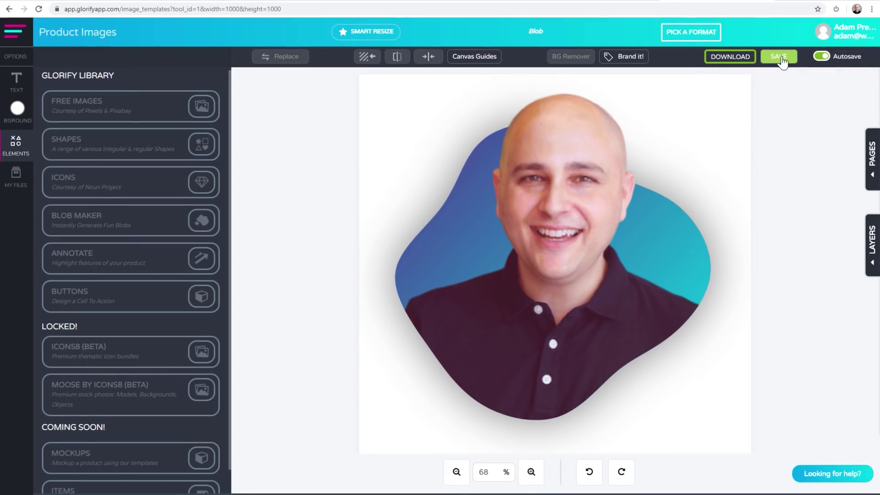
Save the design and download it as a Transparent PNG.
{"action": "left_click", "coordinate": [782, 59]}
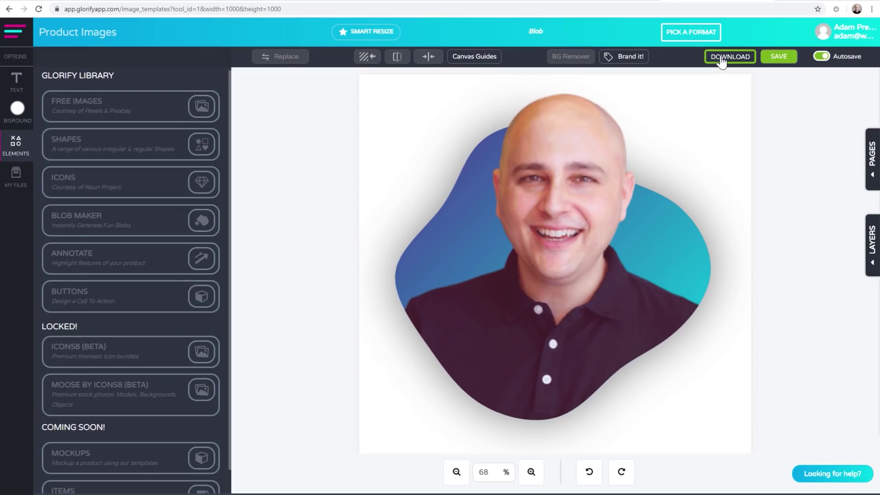
{"action": "left_click", "coordinate": [721, 59]}
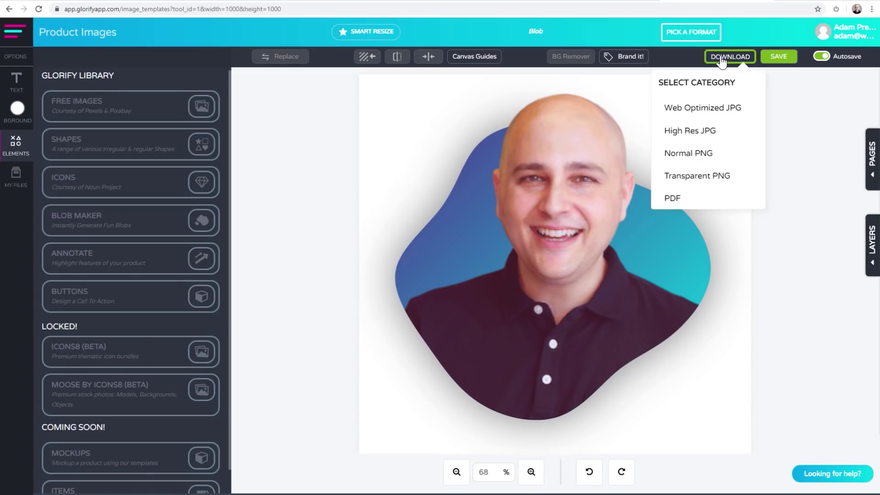
{"action": "left_click", "coordinate": [674, 179]}
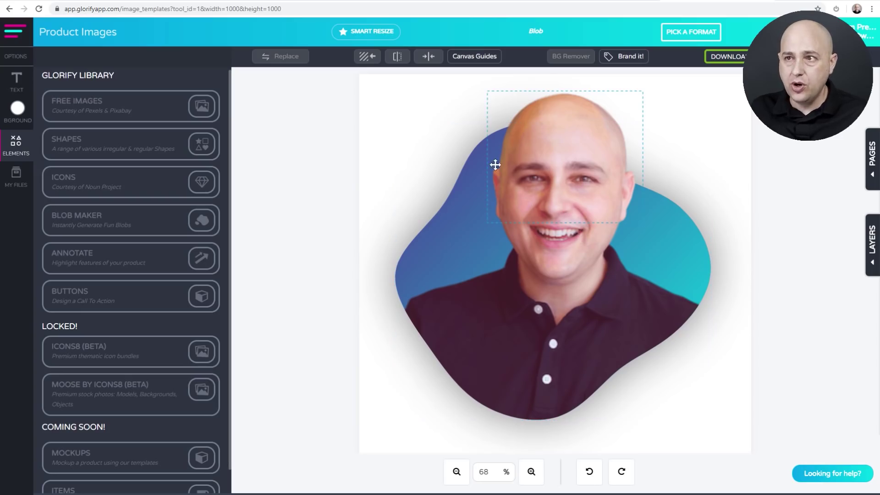
Open the Fitness Gym page in Elementor and select its blob portrait image widget.
{"action": "left_click", "coordinate": [339, 1]}
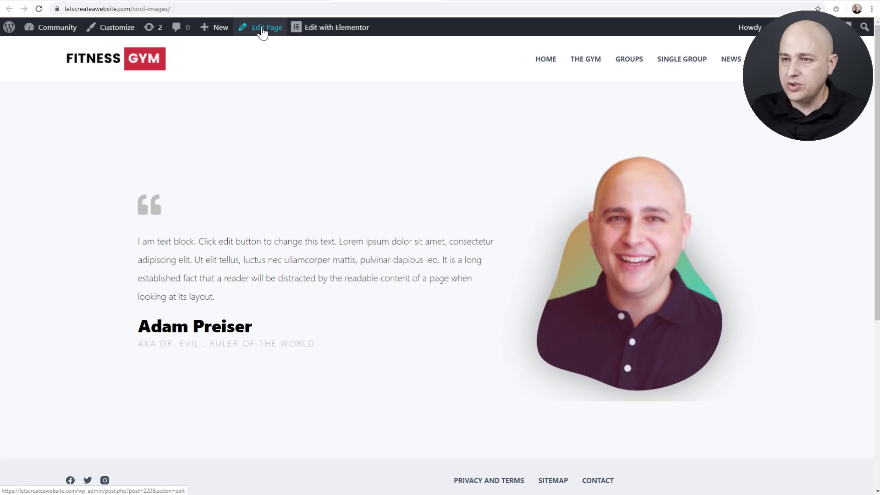
{"action": "left_click", "coordinate": [328, 28]}
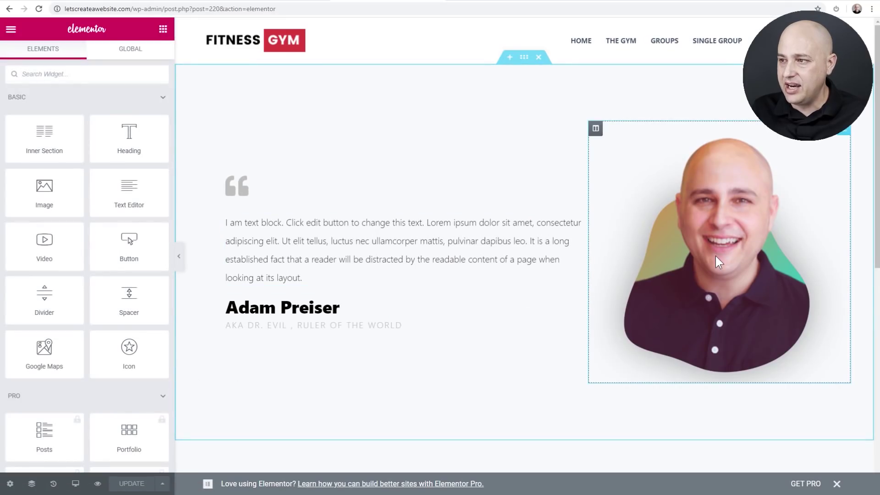
{"action": "left_click", "coordinate": [716, 257]}
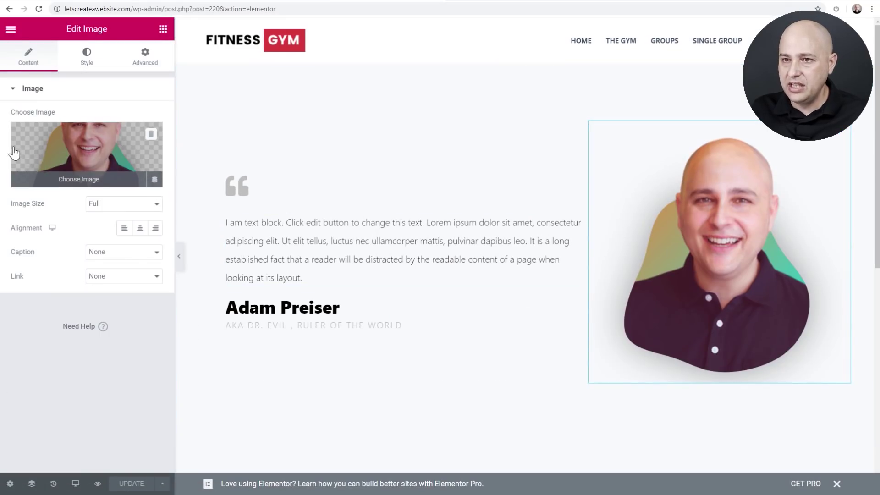
Swap the widget's image for the uploaded Blob PNG and update the page.
{"action": "left_click", "coordinate": [71, 181]}
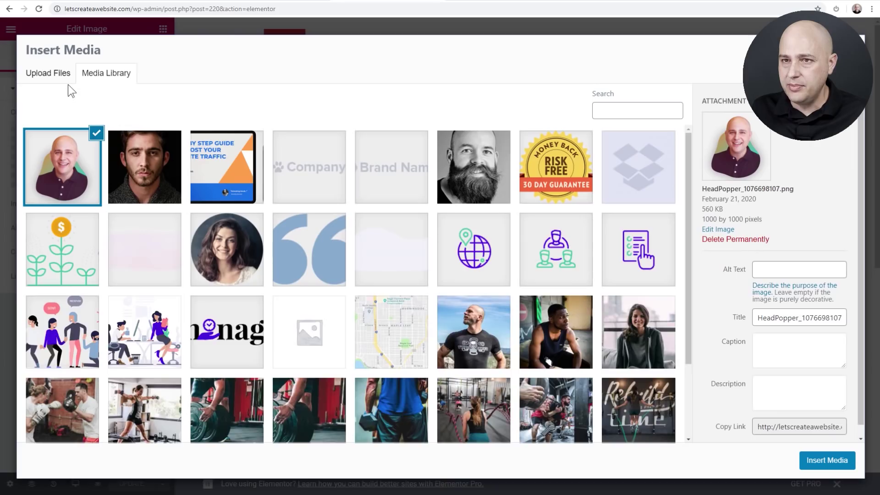
{"action": "left_click", "coordinate": [57, 75]}
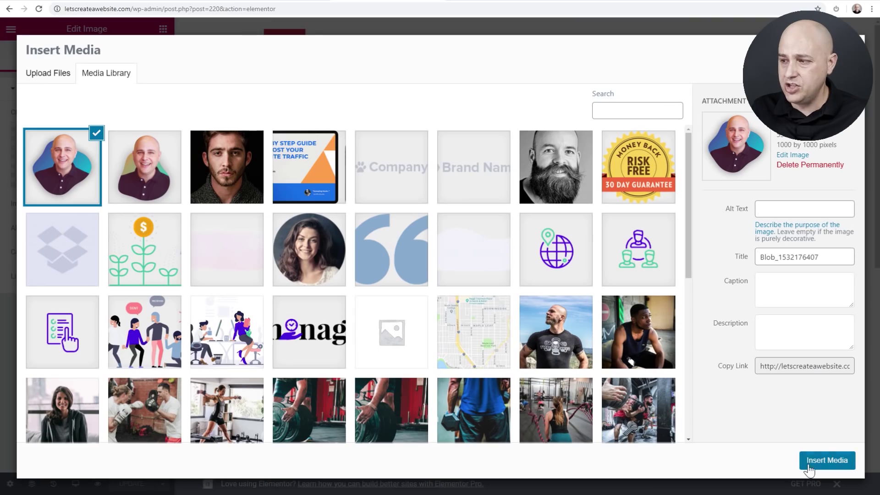
{"action": "left_click", "coordinate": [813, 465]}
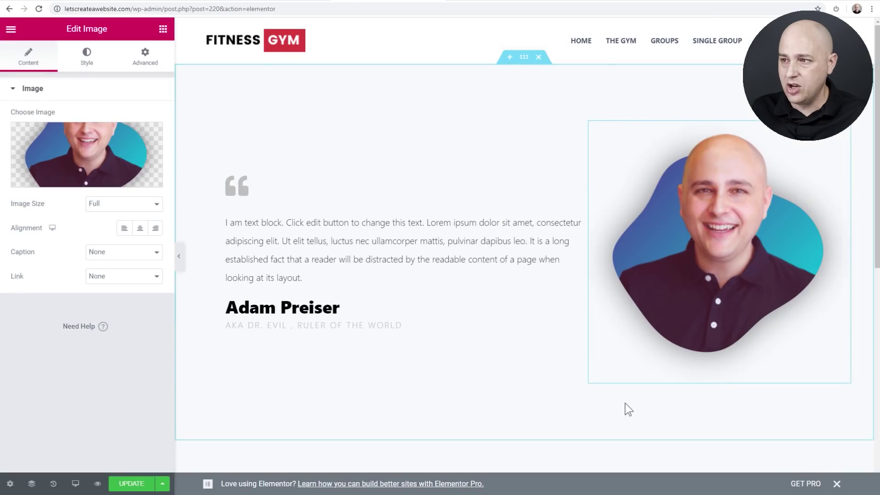
{"action": "left_click", "coordinate": [130, 483]}
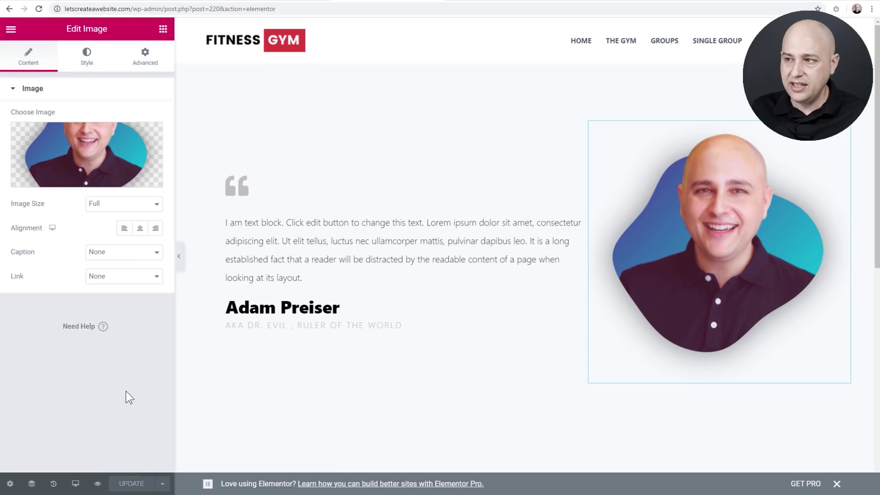